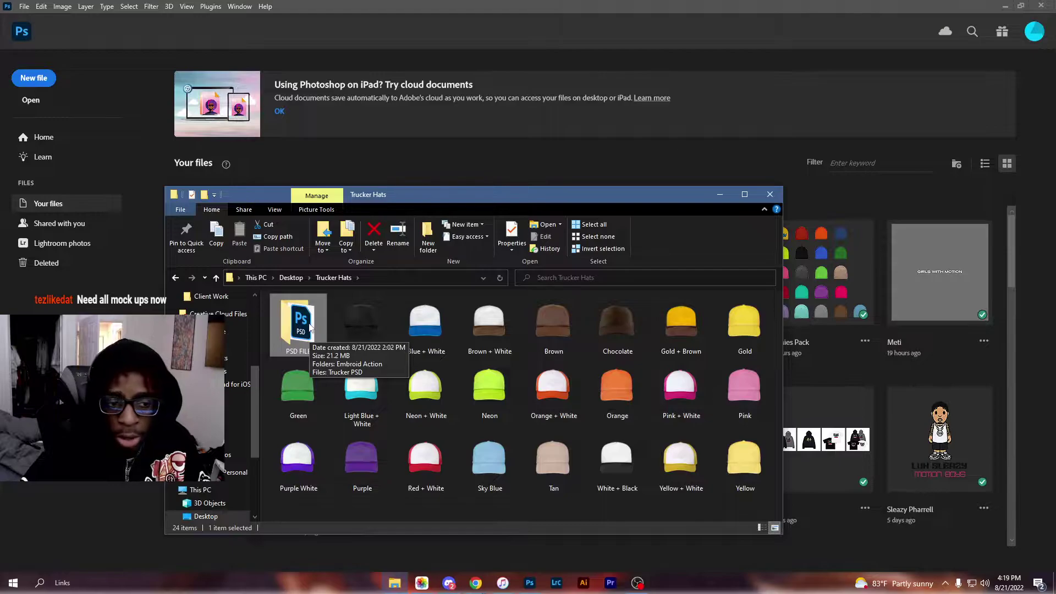
Open Trucker PSD.psd from the PSD FILE folder in Photoshop and hide its white BG layer
double_click(309, 326)
double_click(366, 327)
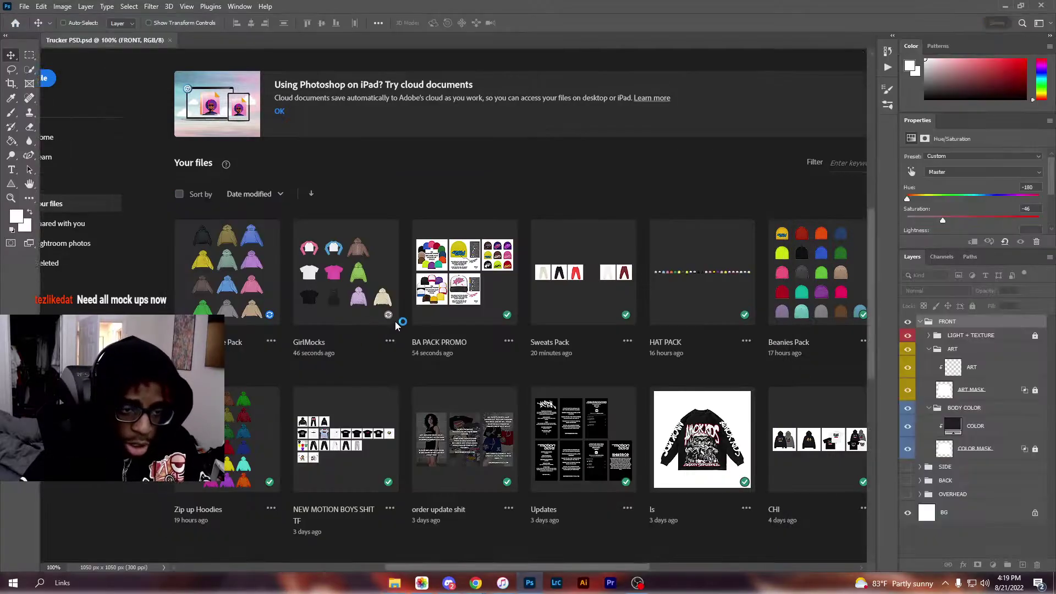
key("ctrl+f")
left_click(618, 98)
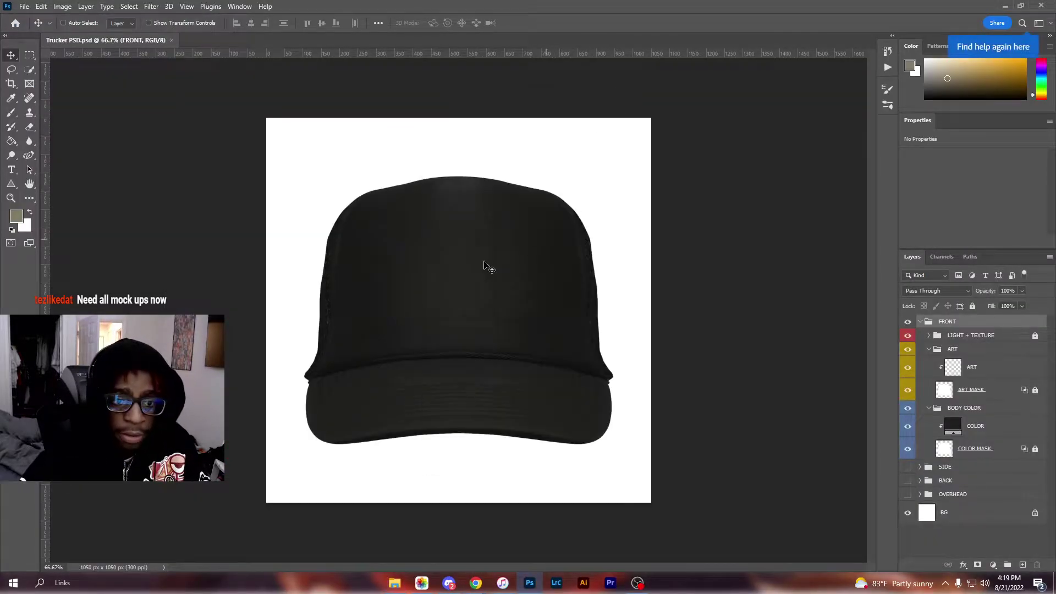
left_click(907, 514)
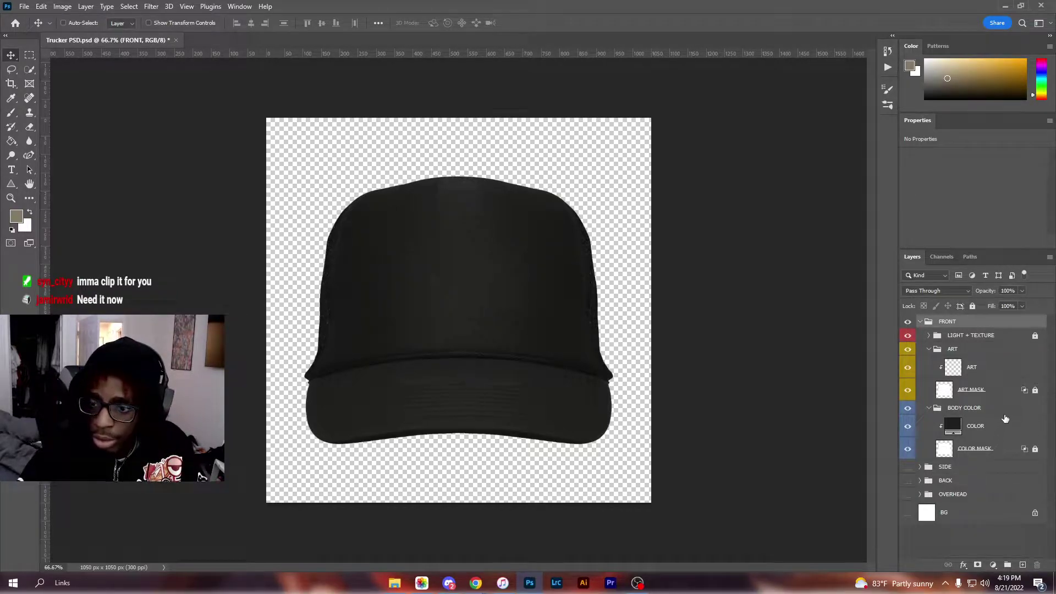
Place the AMOK-TYPE-3 image from the Desktop's AMOK folder as the artwork on the FRONT group's ART layer
left_click(983, 369)
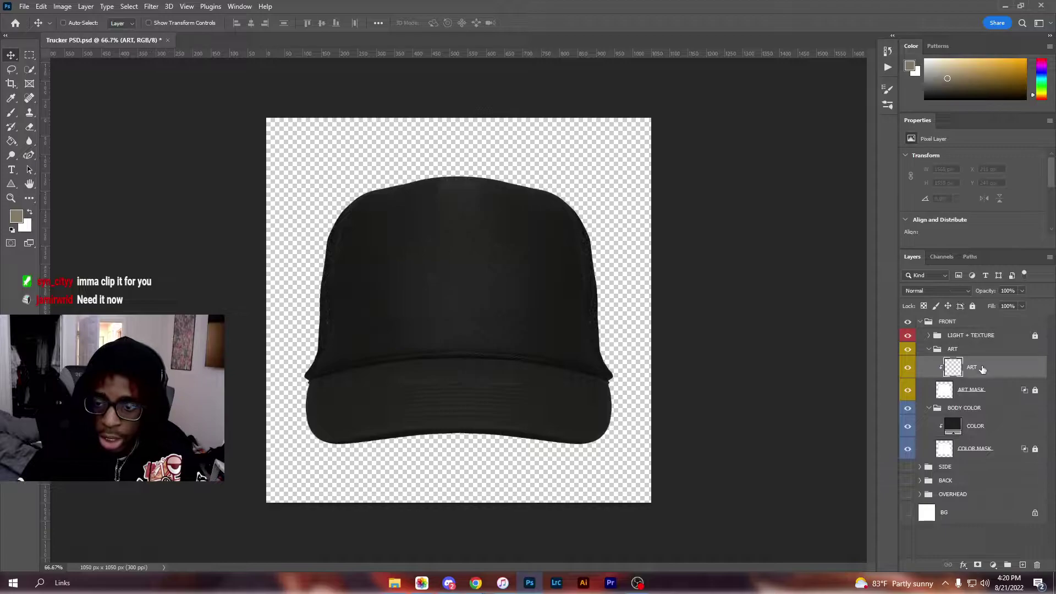
left_click(394, 582)
left_click(286, 279)
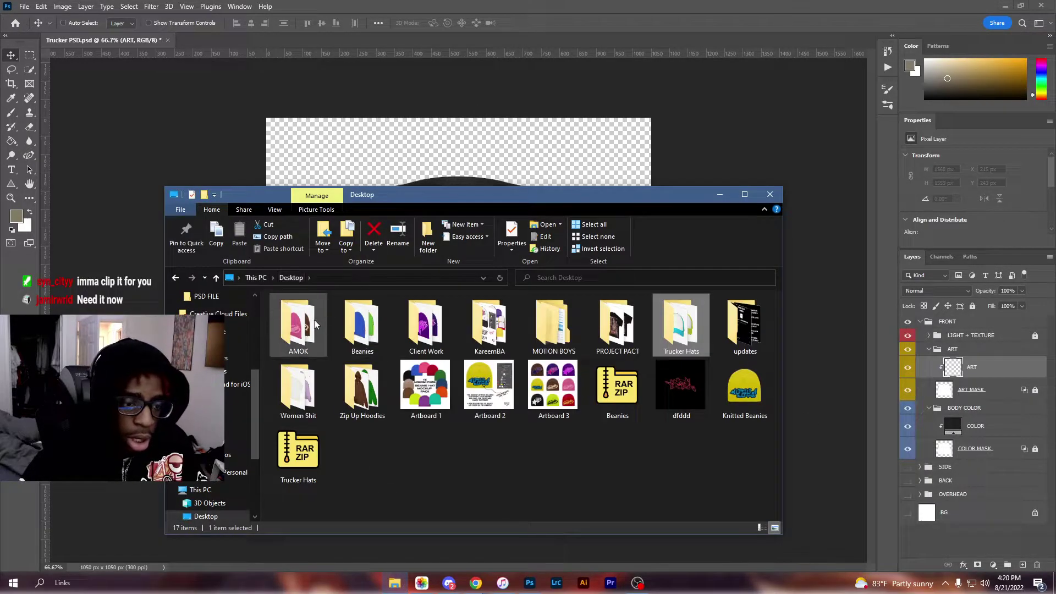
double_click(298, 324)
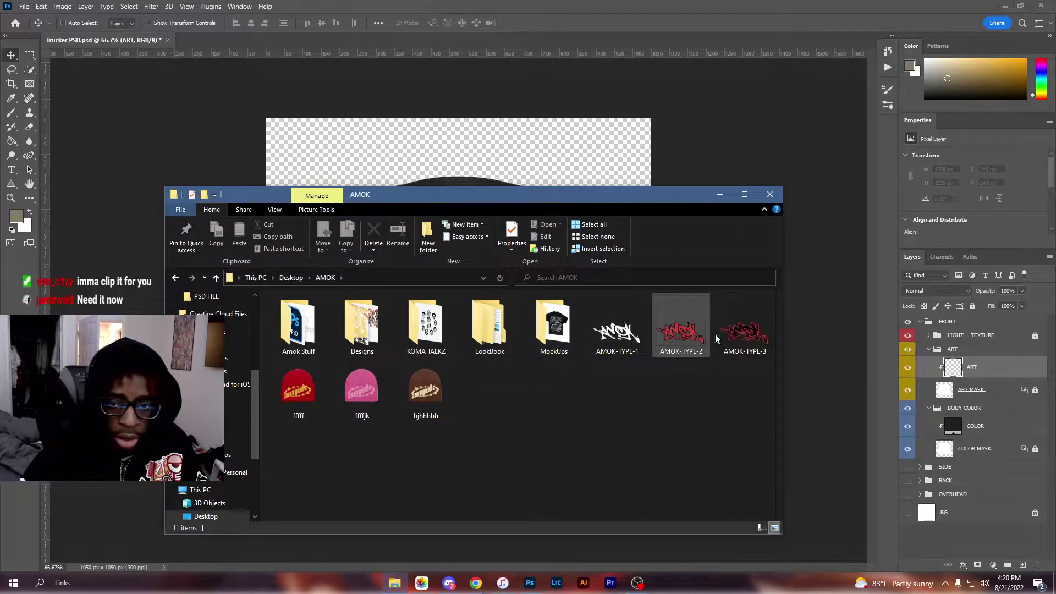
left_click(736, 336)
left_click_drag(736, 337, 825, 330)
left_click_drag(557, 282, 552, 309)
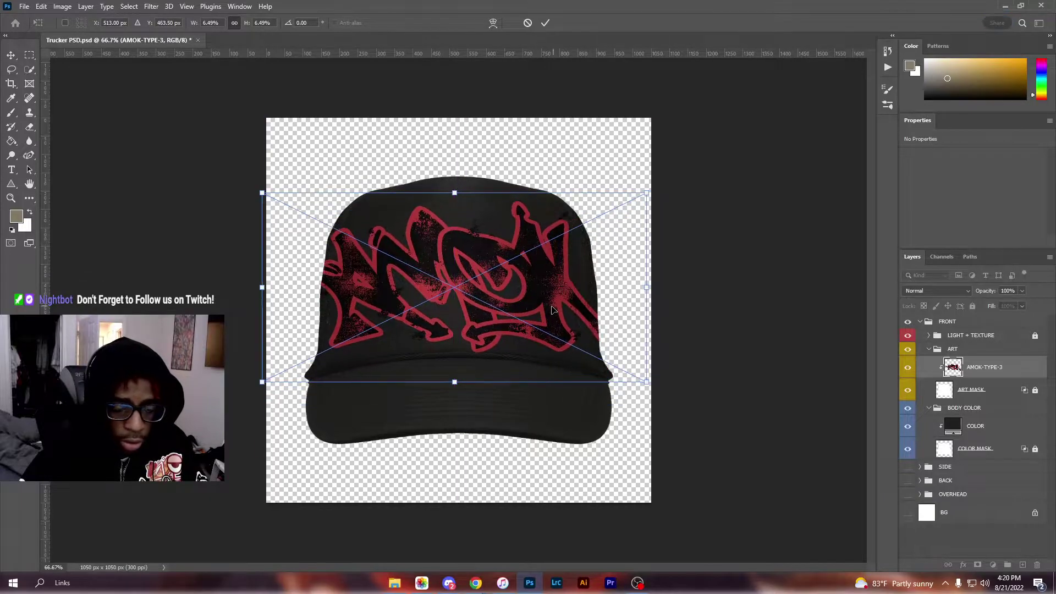
Scale the placed AMOK-TYPE-3 artwork to about 622 × 290 px and centre it on the hat's front panel
left_click_drag(642, 291, 460, 275)
left_click_drag(402, 298, 585, 284)
left_click_drag(528, 300, 519, 295)
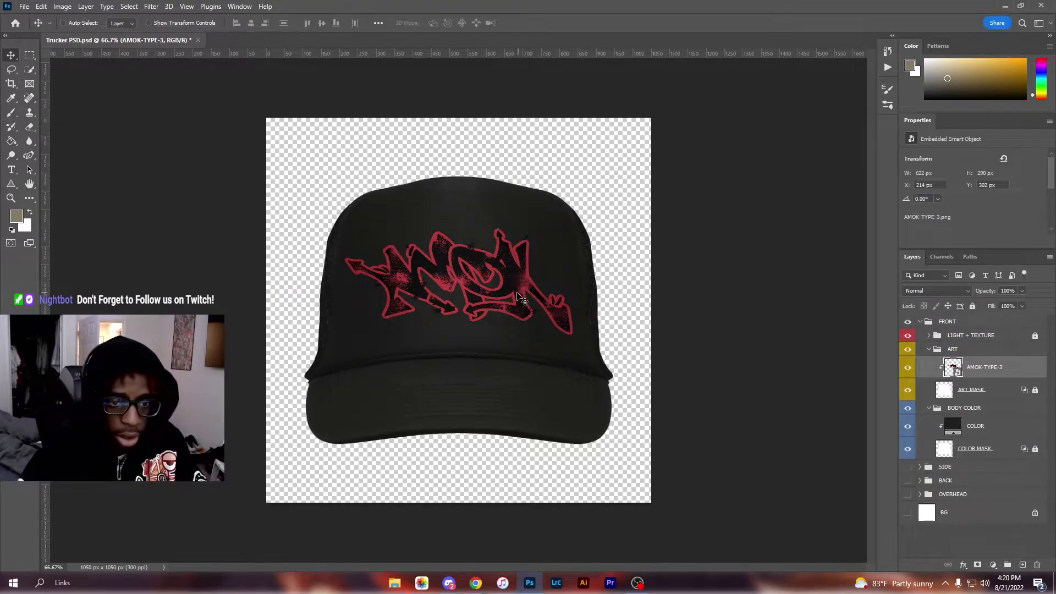
key("Return")
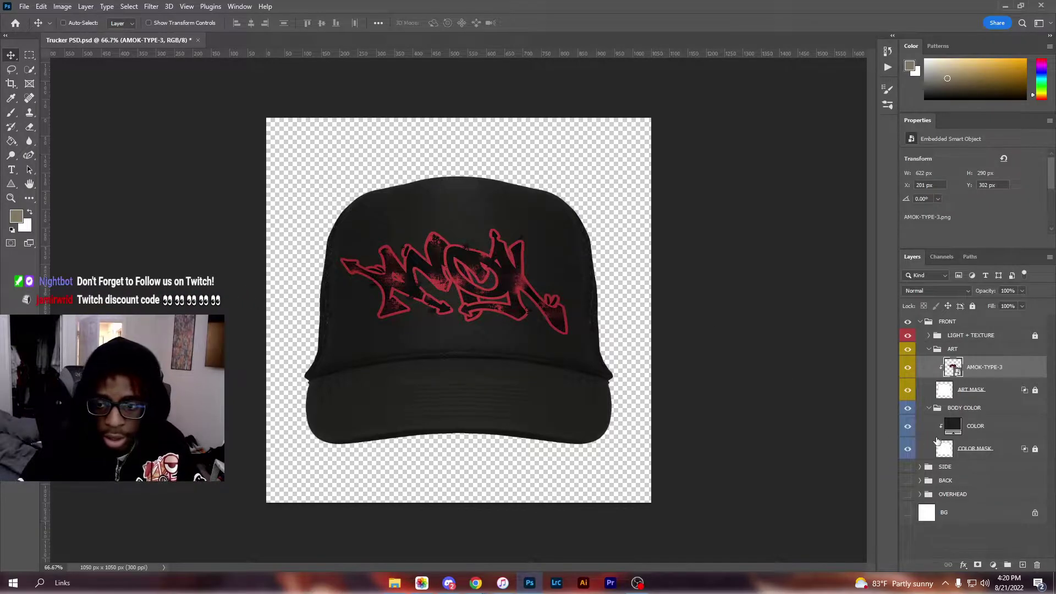
Change the FRONT group's body COLOR fill to red #a73333
double_click(952, 428)
type("b96a1c")
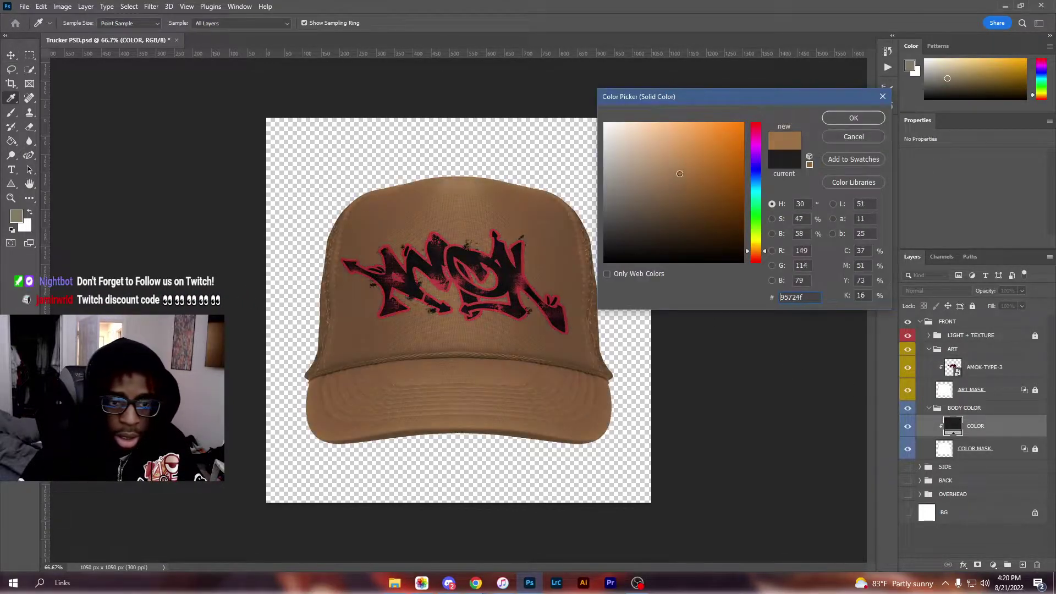
left_click(743, 133)
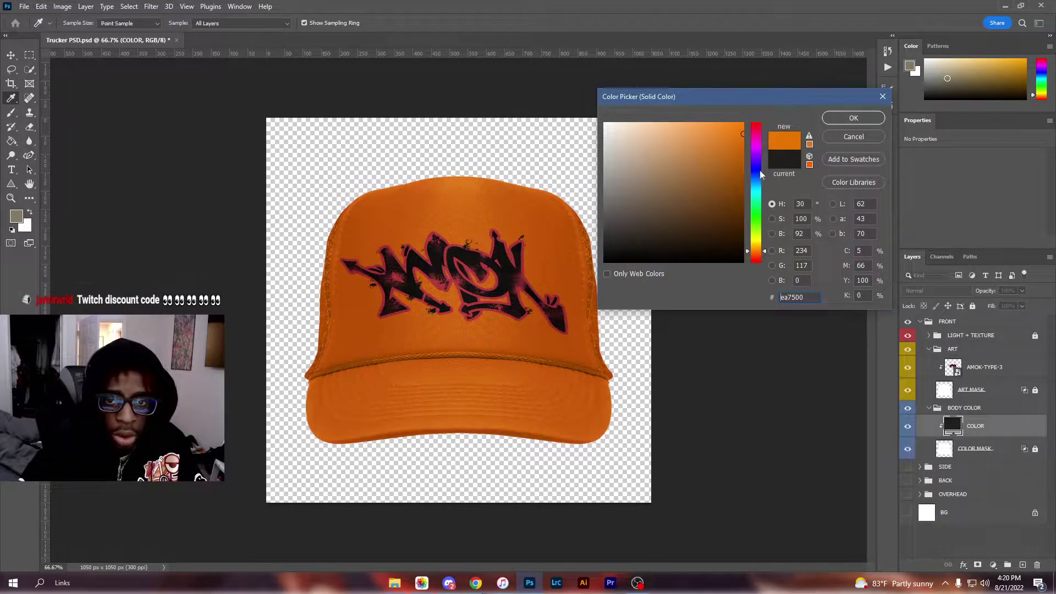
left_click(510, 259)
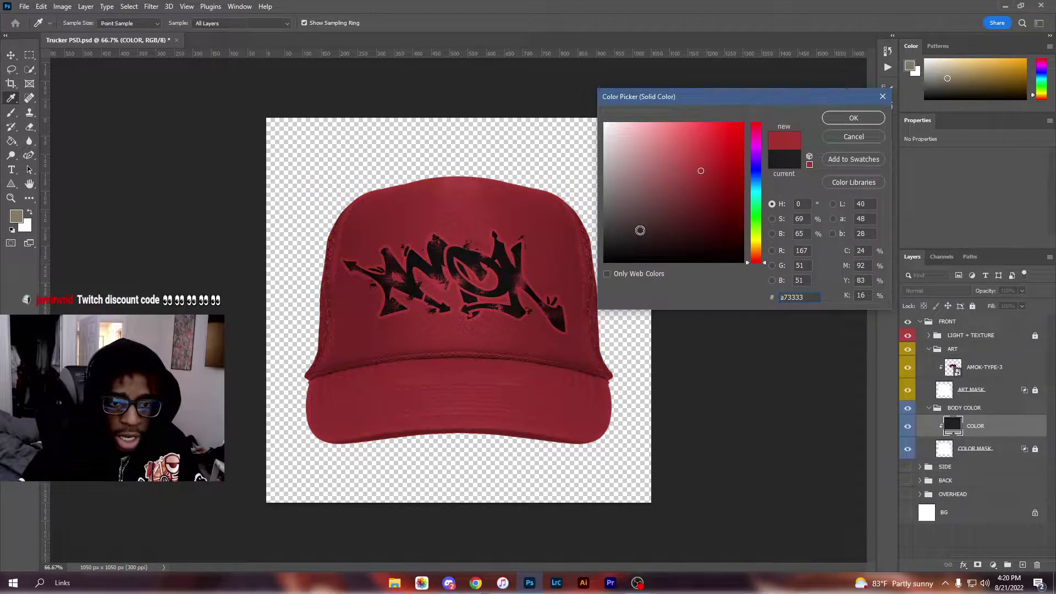
left_click(852, 119)
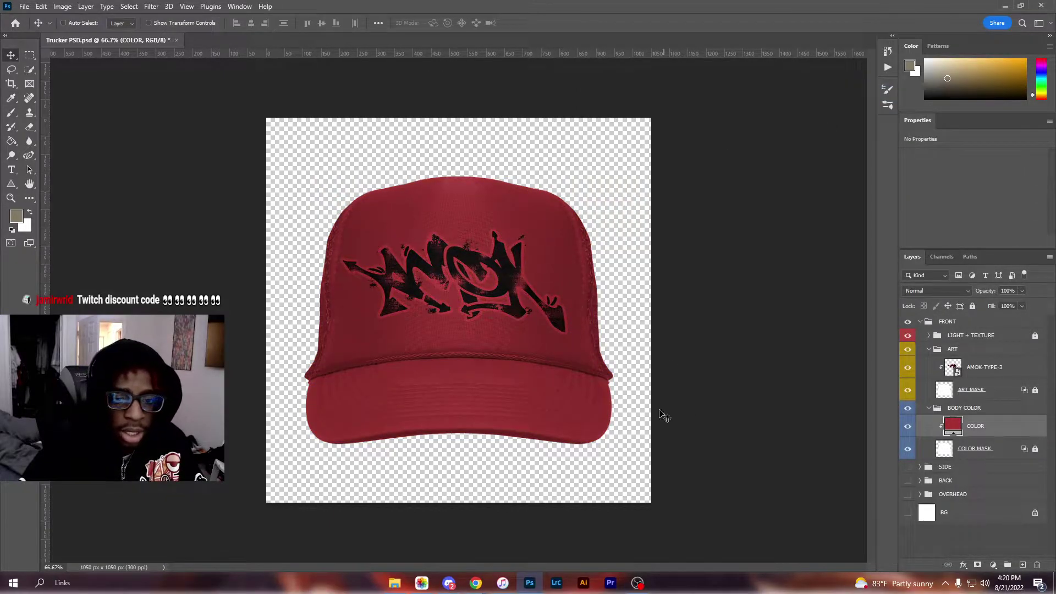
Switch the mockup from the FRONT view to the SIDE view, collapsing the FRONT group and its ART and BODY COLOR subgroups
left_click(907, 467)
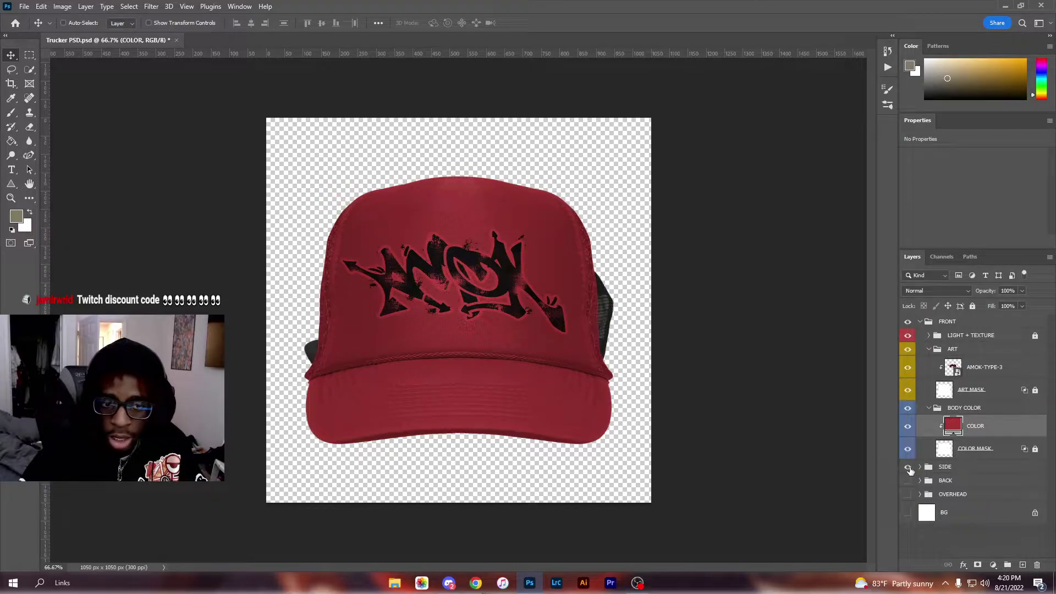
left_click(907, 408)
left_click(908, 408)
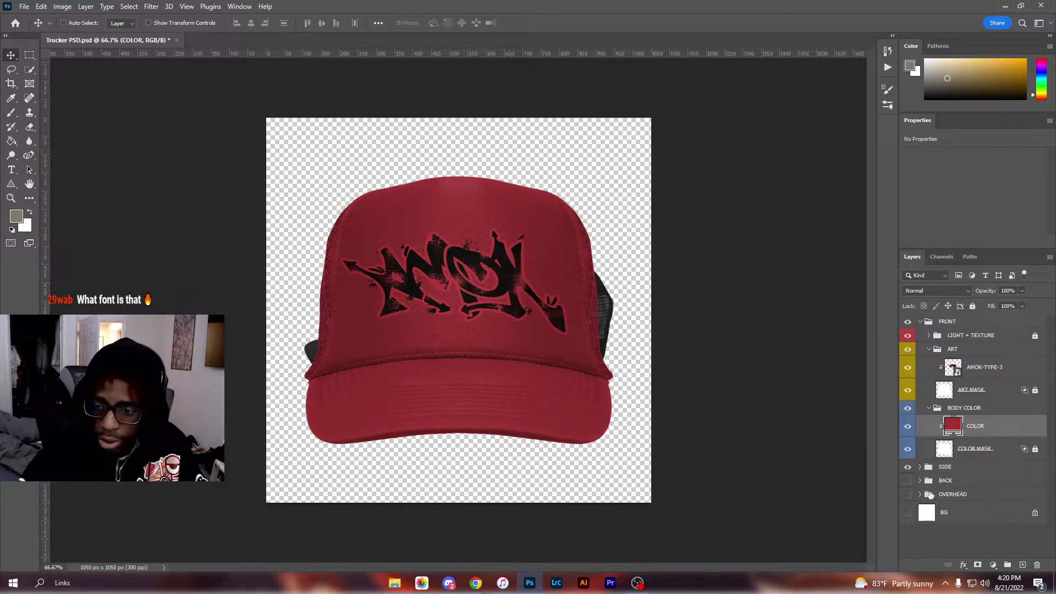
left_click(928, 349)
left_click(929, 363)
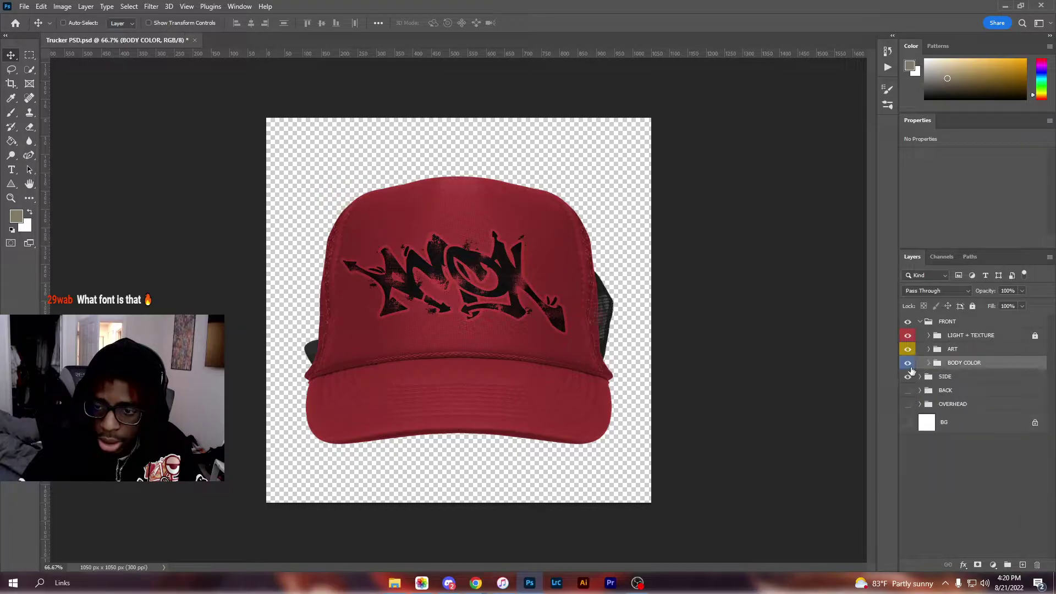
left_click(908, 365)
left_click(908, 365)
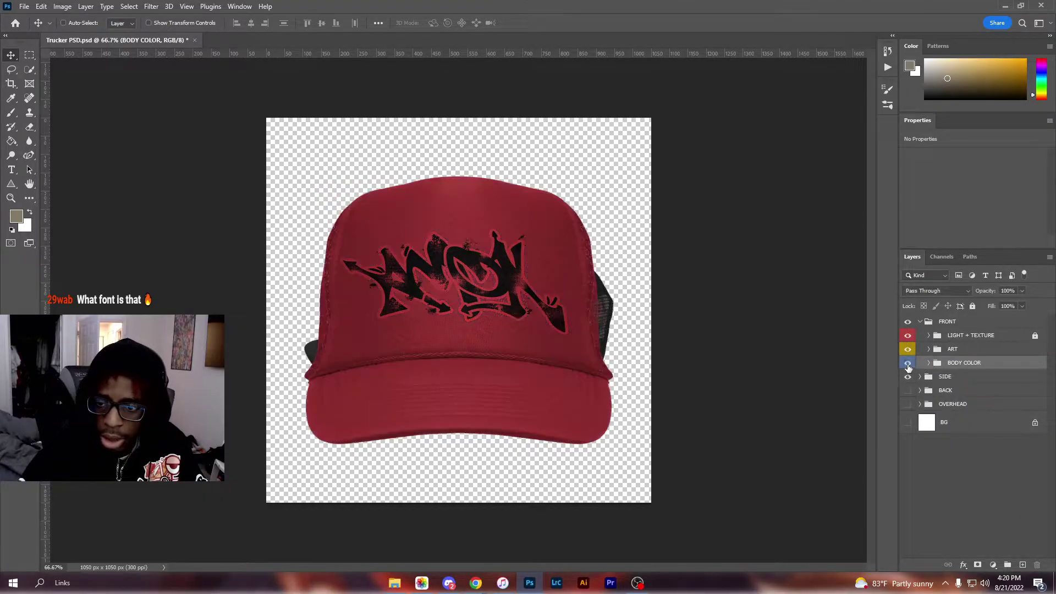
left_click(908, 322)
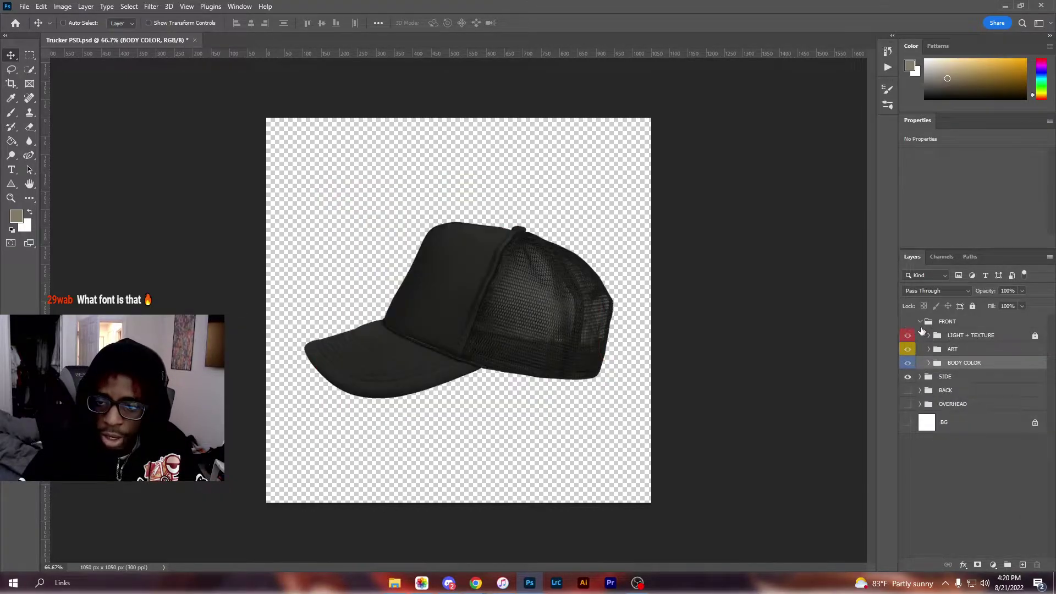
left_click(920, 322)
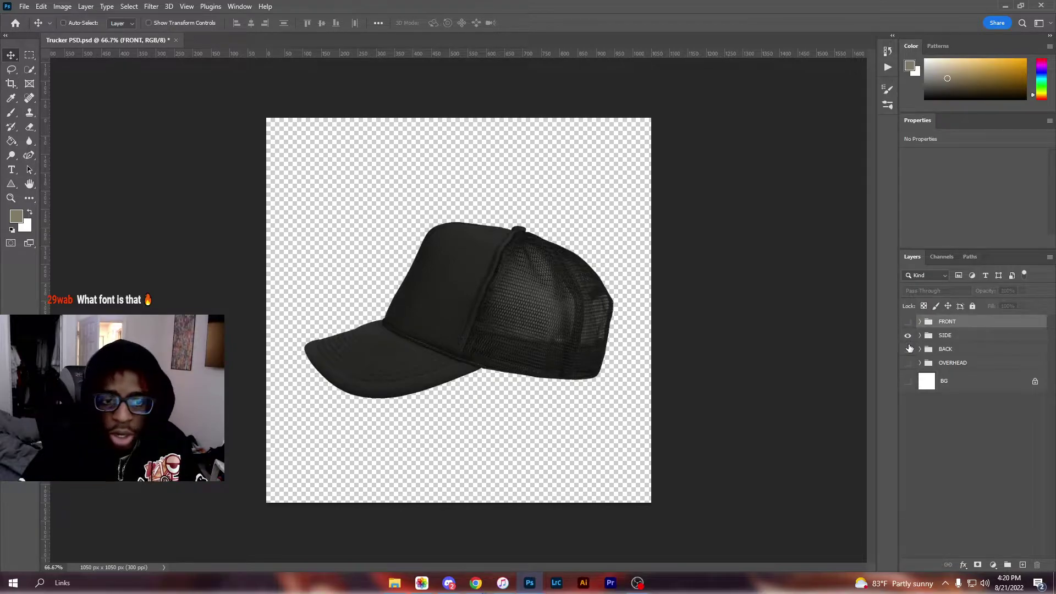
Hide the SIDE view, preview the BACK view, and display only the OVERHEAD view of the hat
left_click(908, 336)
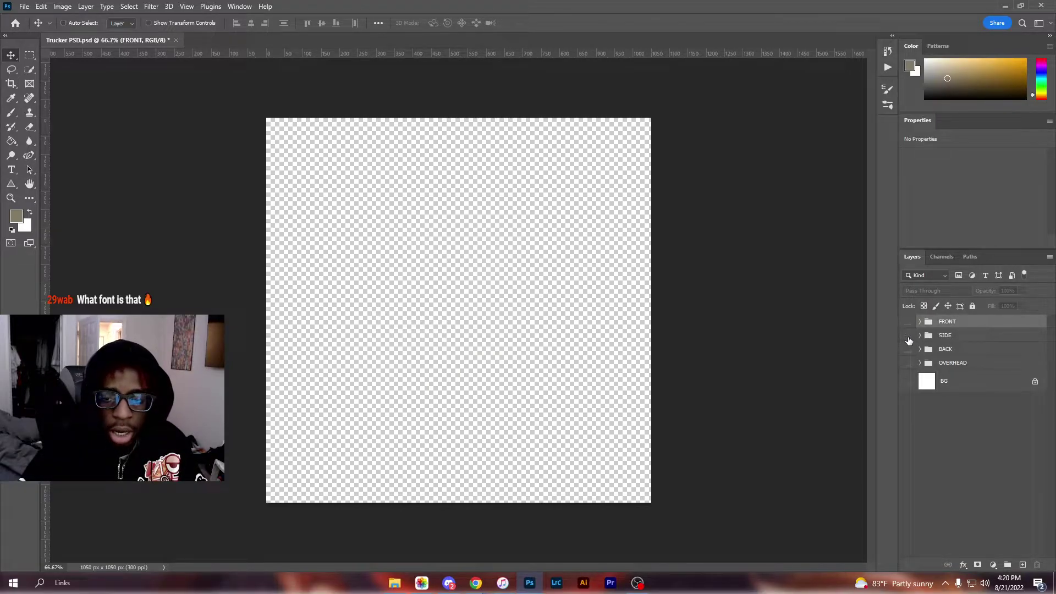
left_click(908, 349)
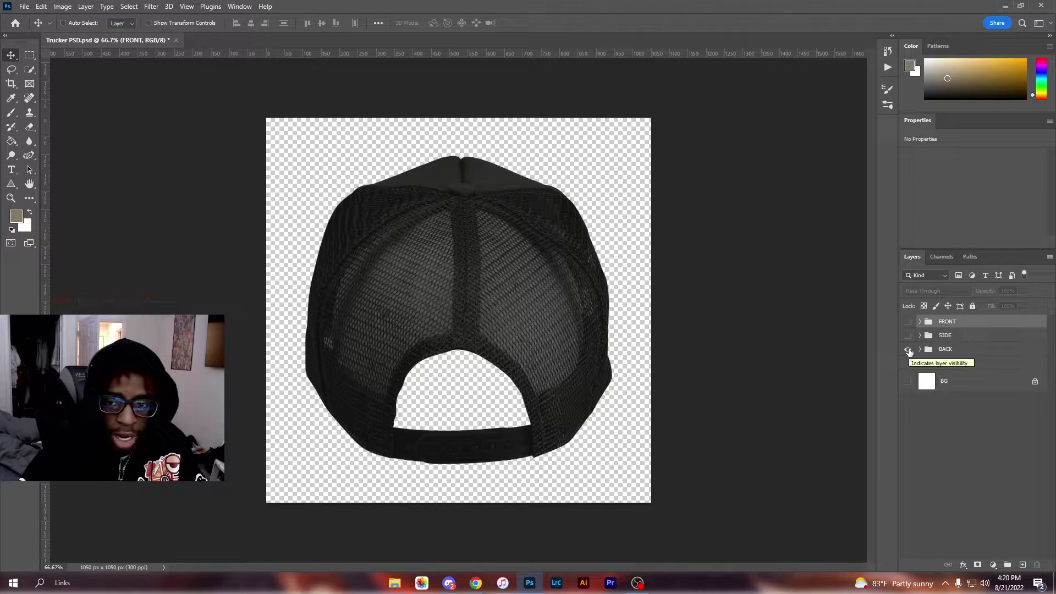
left_click(908, 350)
left_click(908, 364)
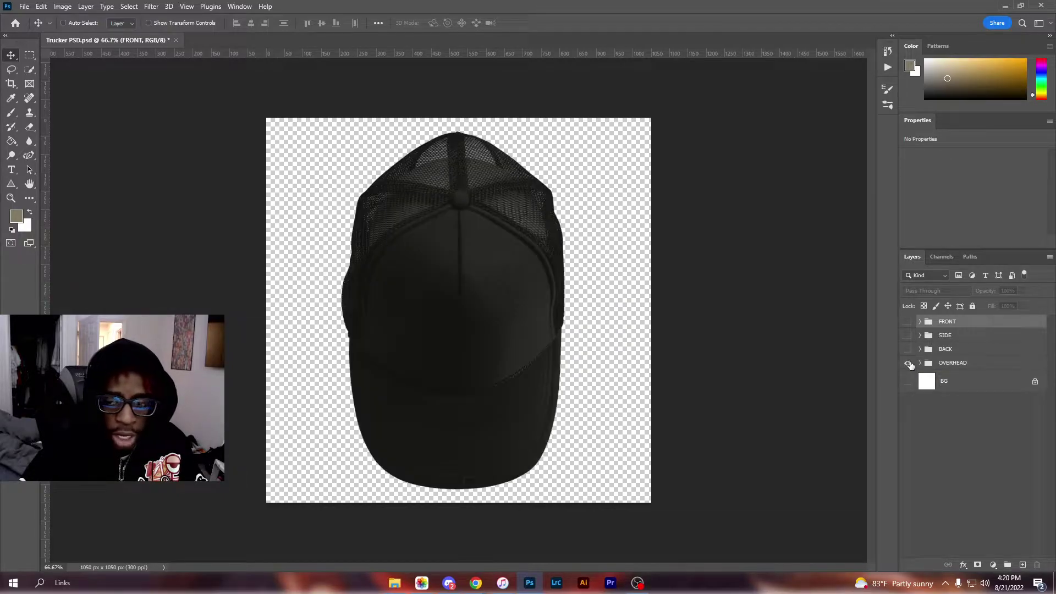
Place the AMOK-TYPE-2 image on the OVERHEAD group's ART layer
left_click(926, 366)
left_click(922, 364)
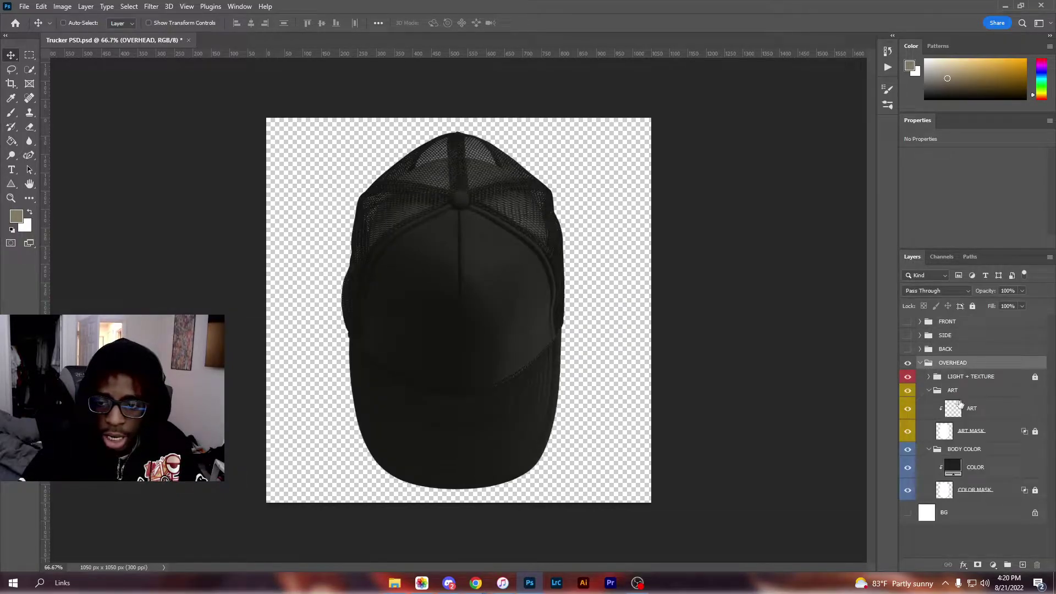
left_click(960, 406)
left_click(395, 583)
left_click_drag(662, 336, 495, 309)
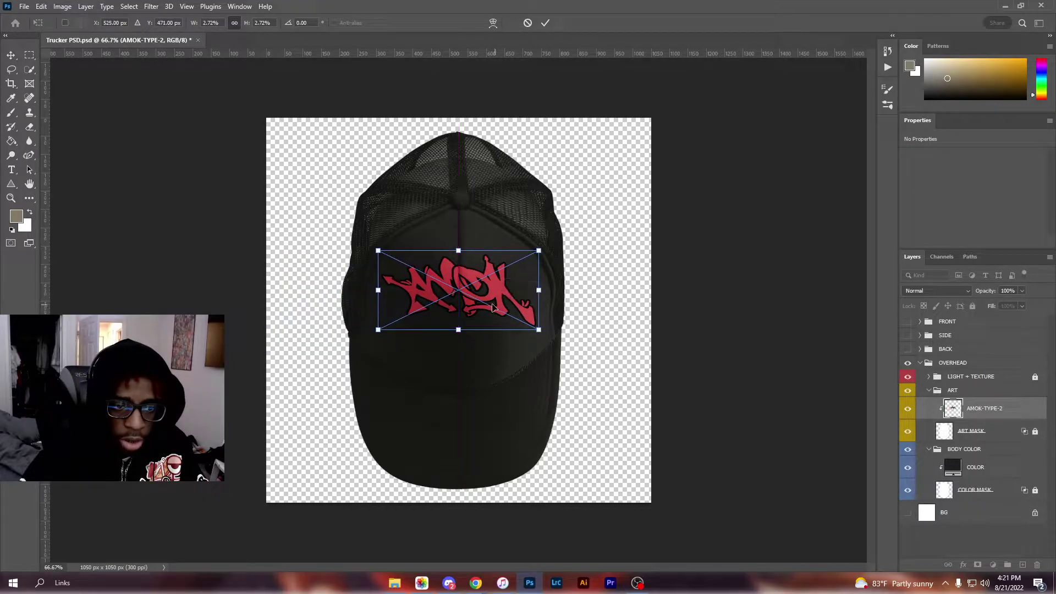
key("Return")
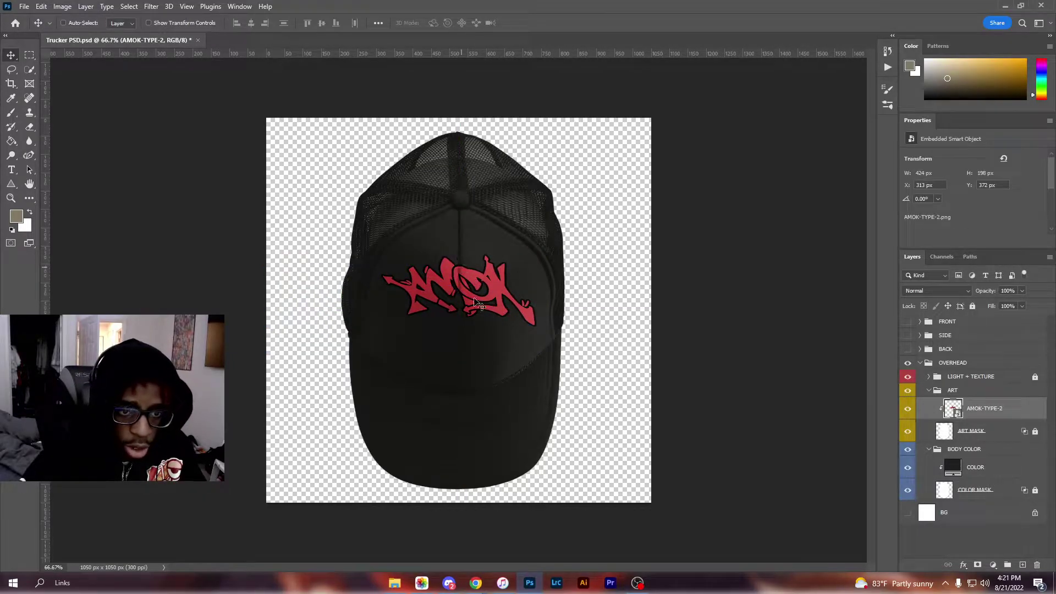
Resize the AMOK-TYPE-2 artwork to about 474 × 221 px and position it lower on the overhead hat's front panel
mouse_move(483, 293)
left_mouse_down()
mouse_move(483, 327)
mouse_move(480, 311)
left_mouse_up()
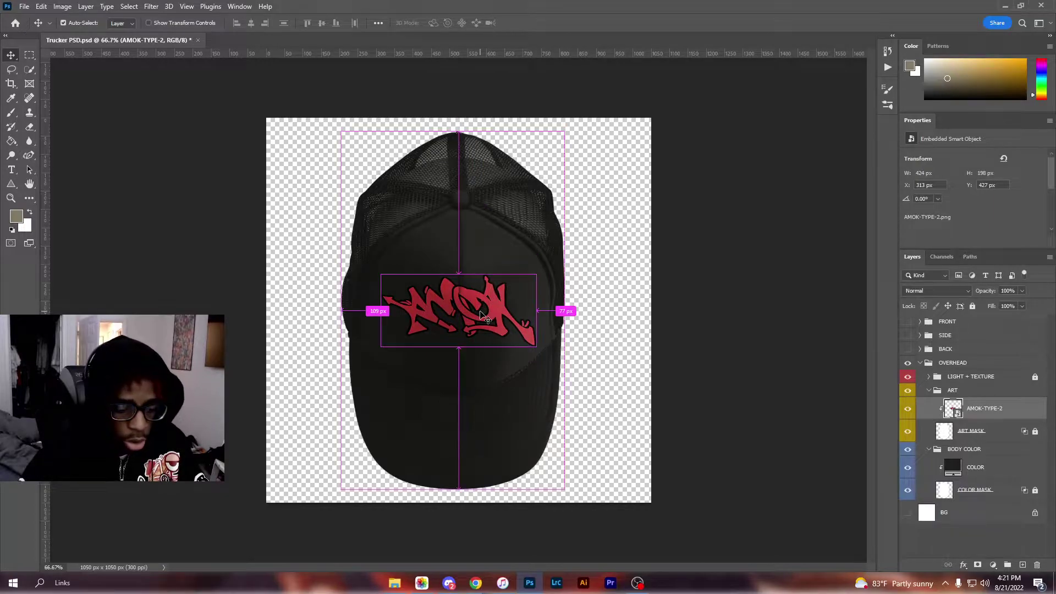
key("ctrl+t")
left_click_drag(460, 350, 456, 345)
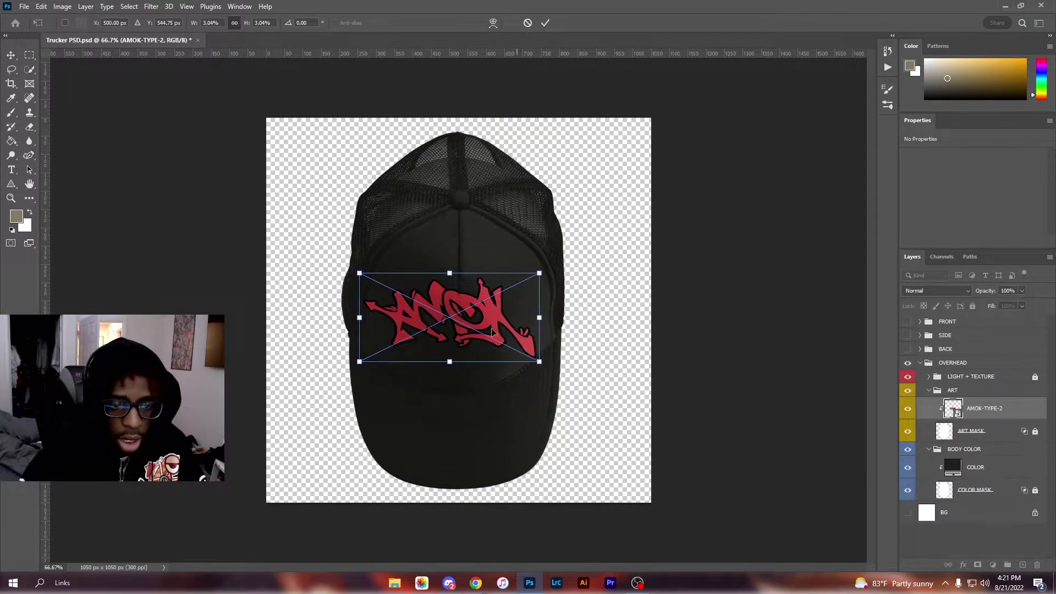
left_click_drag(551, 319, 545, 317)
key("Return")
left_click_drag(481, 322, 488, 323)
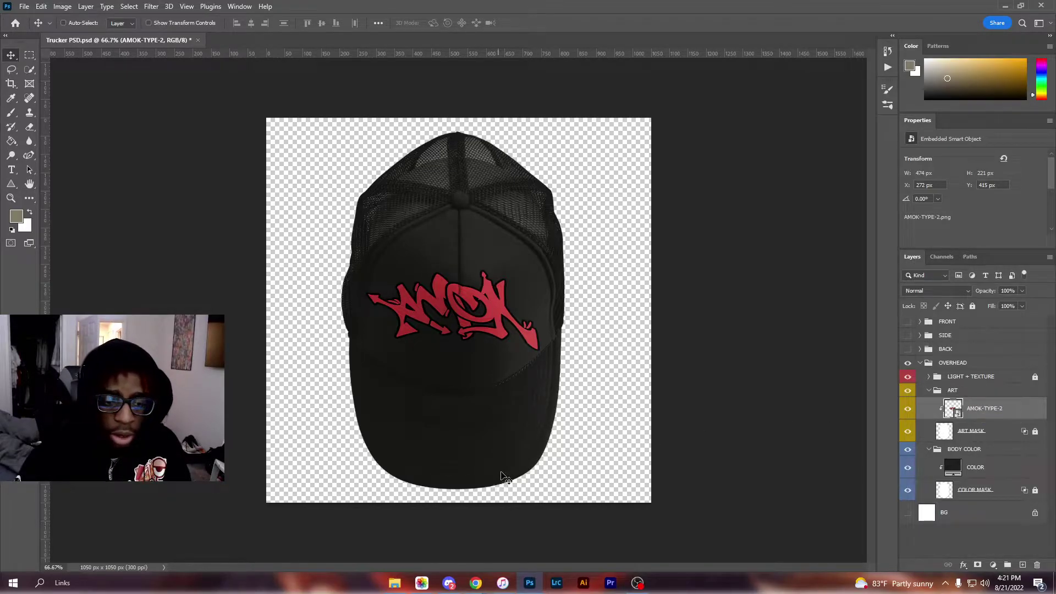
Delete the AMOK-TYPE-2 layer, then collapse and hide the OVERHEAD group
key("Delete")
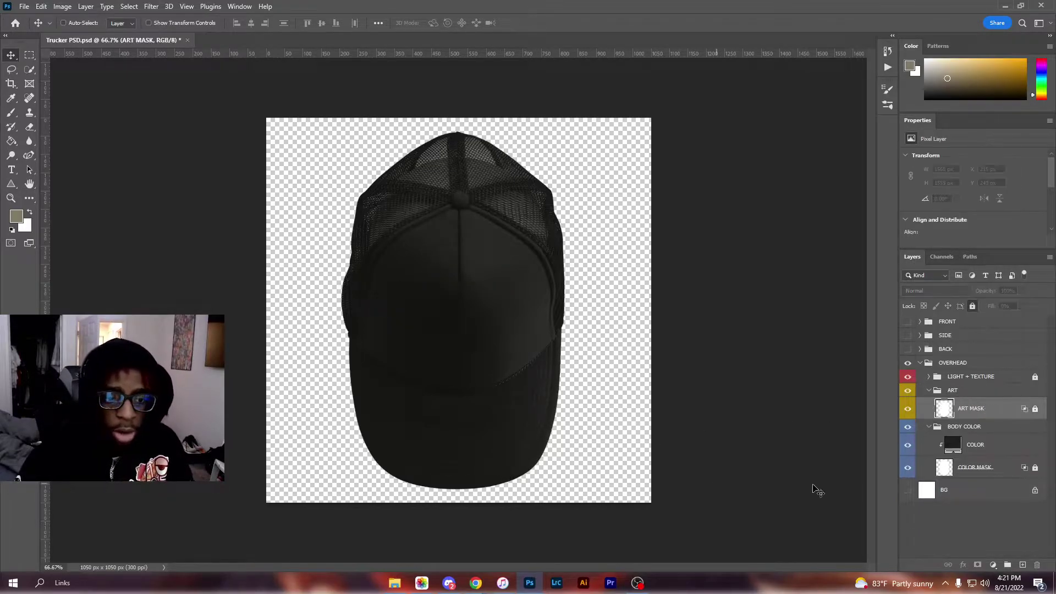
left_click(919, 364)
left_click(907, 364)
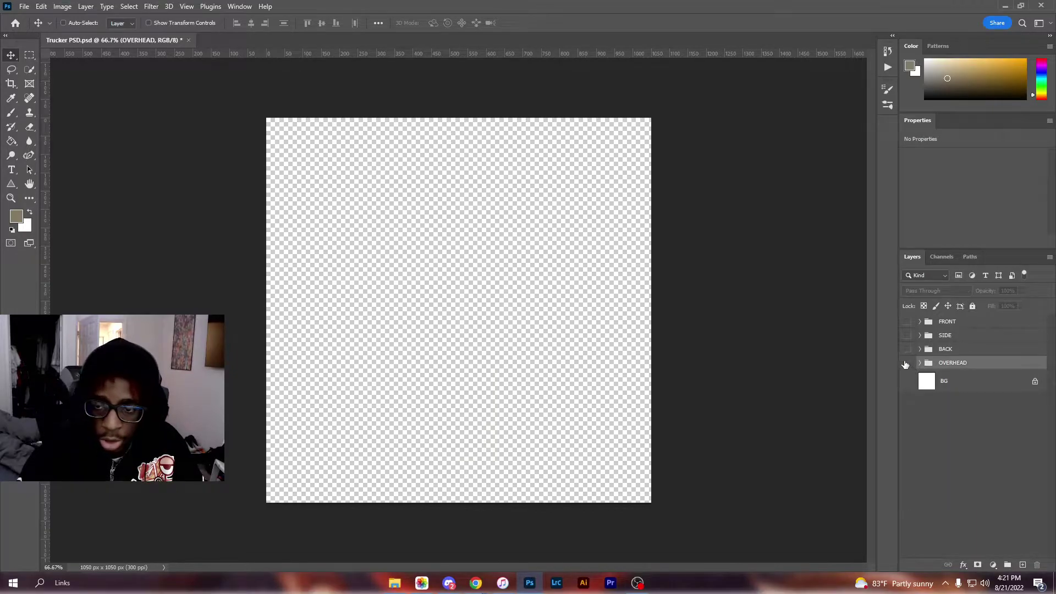
Cycle through the FRONT, SIDE, BACK and OVERHEAD group views, ending with only FRONT shown
left_click(907, 322)
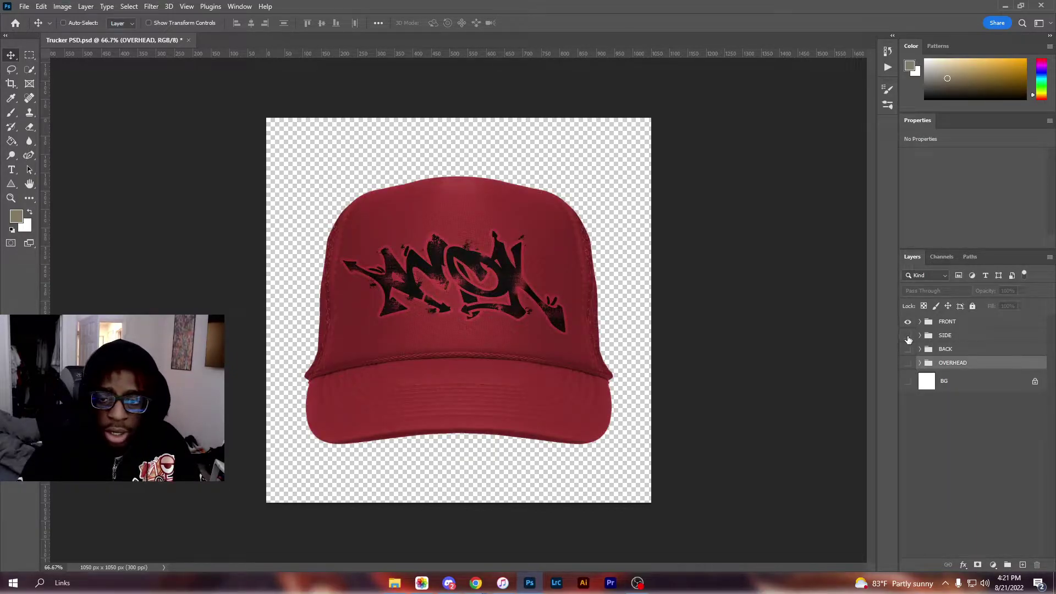
left_click(907, 336)
left_click(907, 323)
left_click(907, 349)
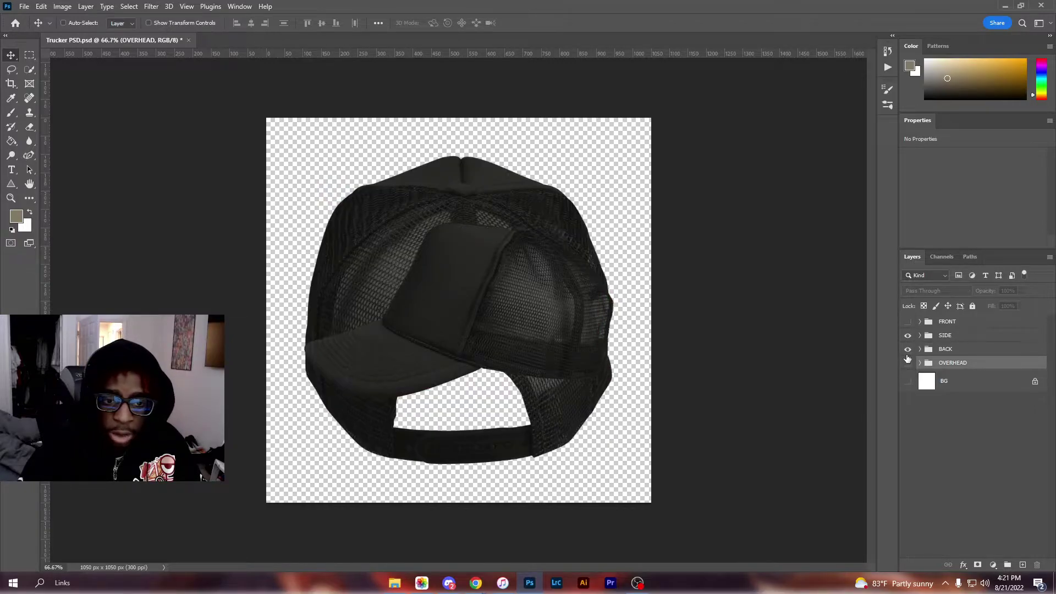
left_click(907, 336)
left_click(907, 364)
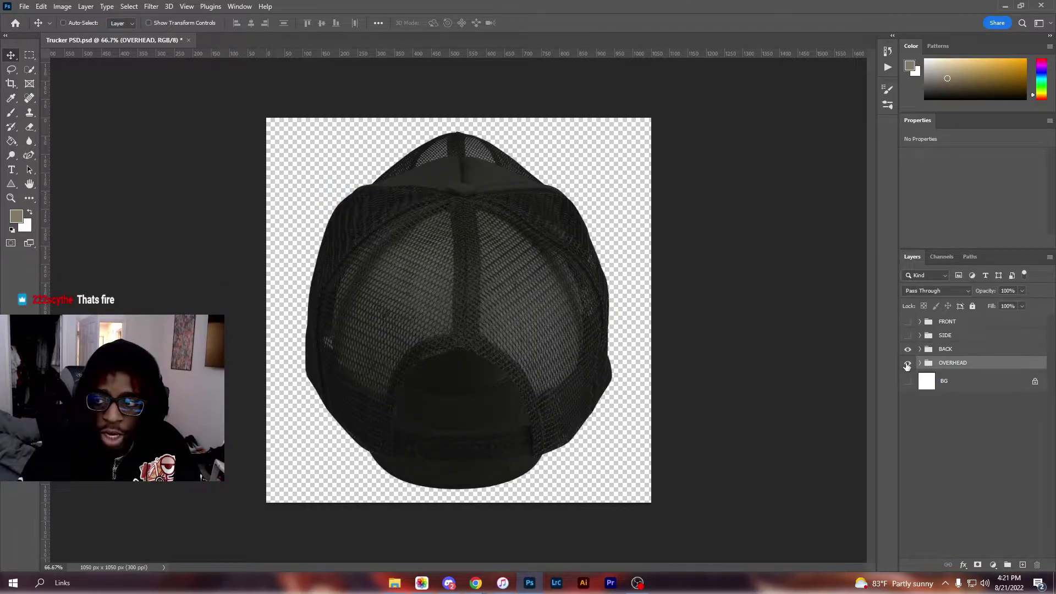
left_click(908, 363)
left_click(908, 322)
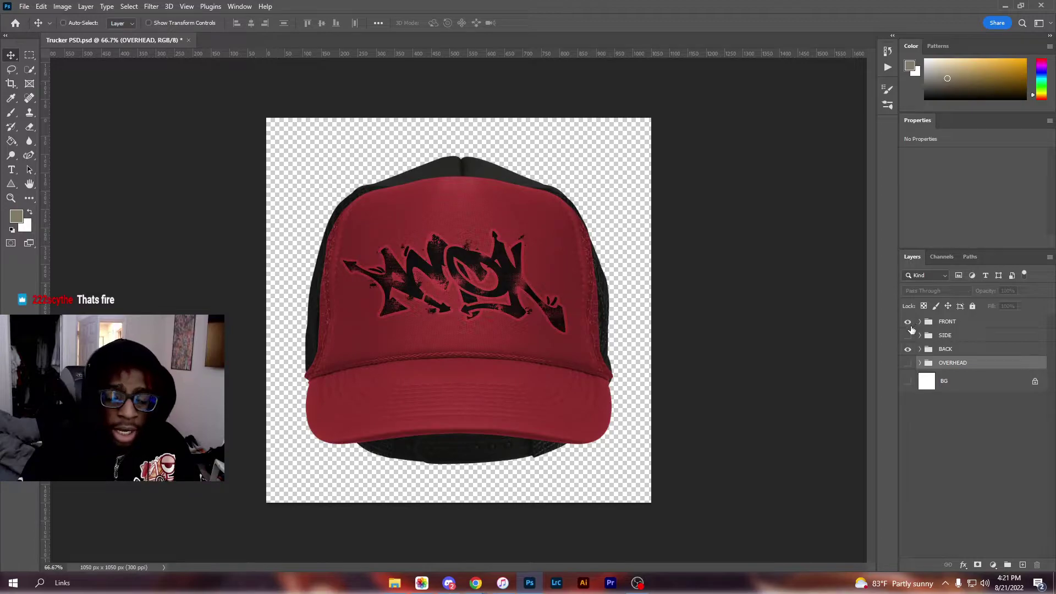
left_click(907, 349)
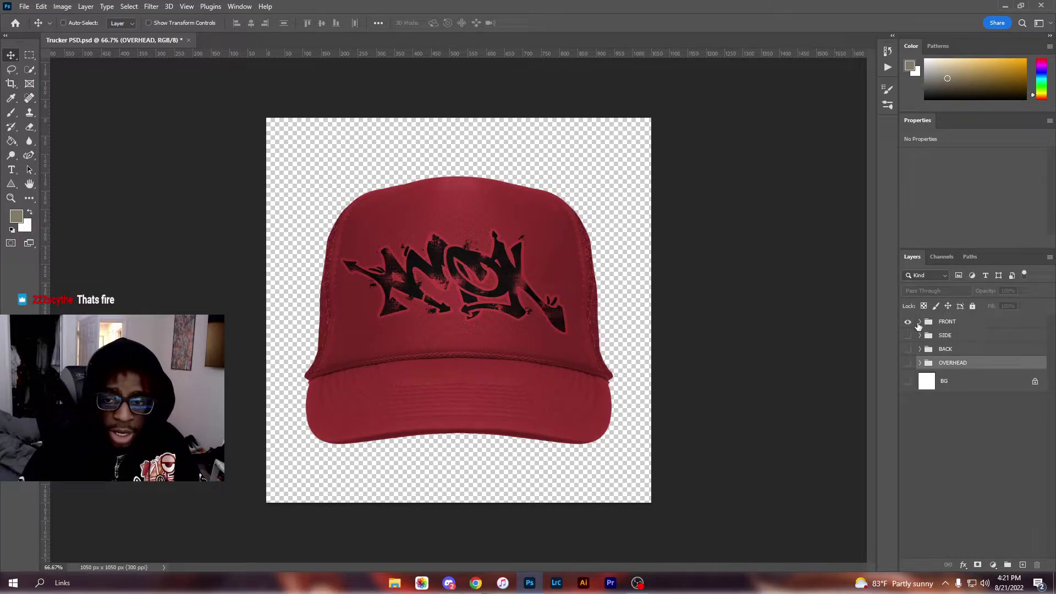
Try a teal and a dark green (005f07) on the FRONT group's body COLOR layer, then discard the colour change
left_click(924, 326)
left_click(919, 321)
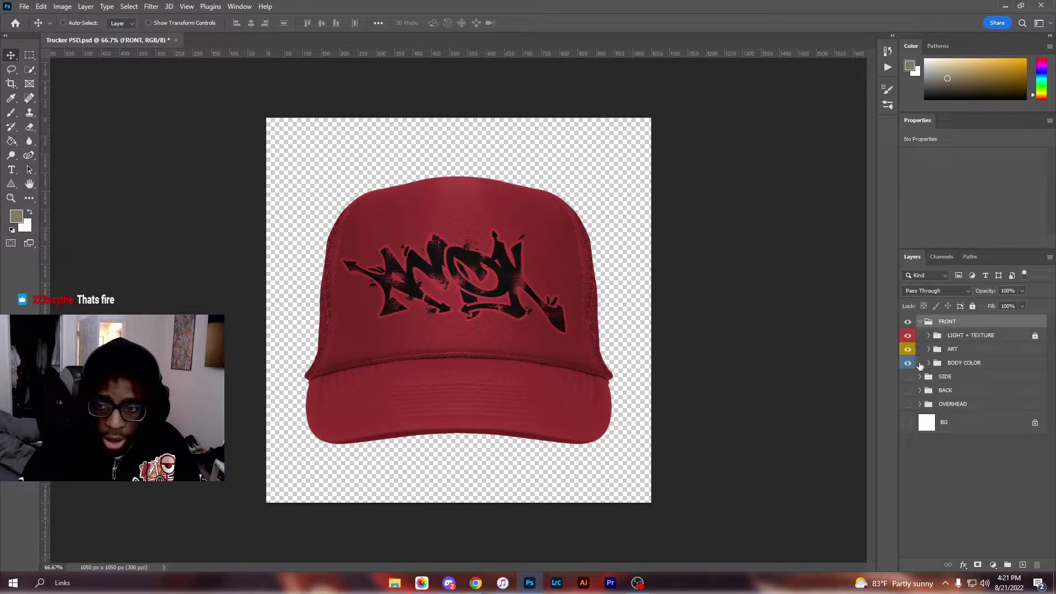
left_click(929, 363)
double_click(953, 381)
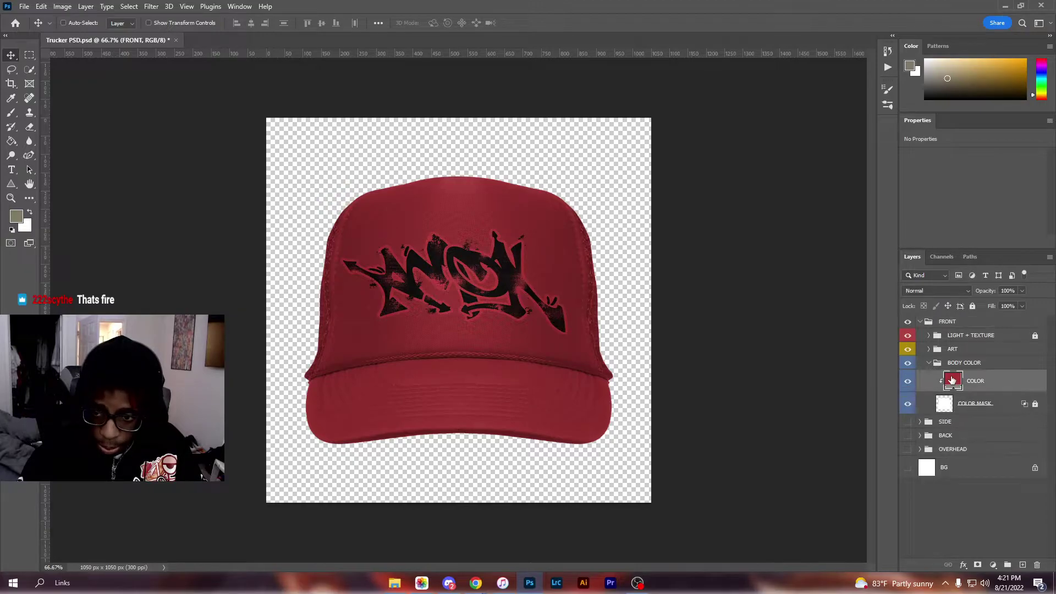
left_click(754, 197)
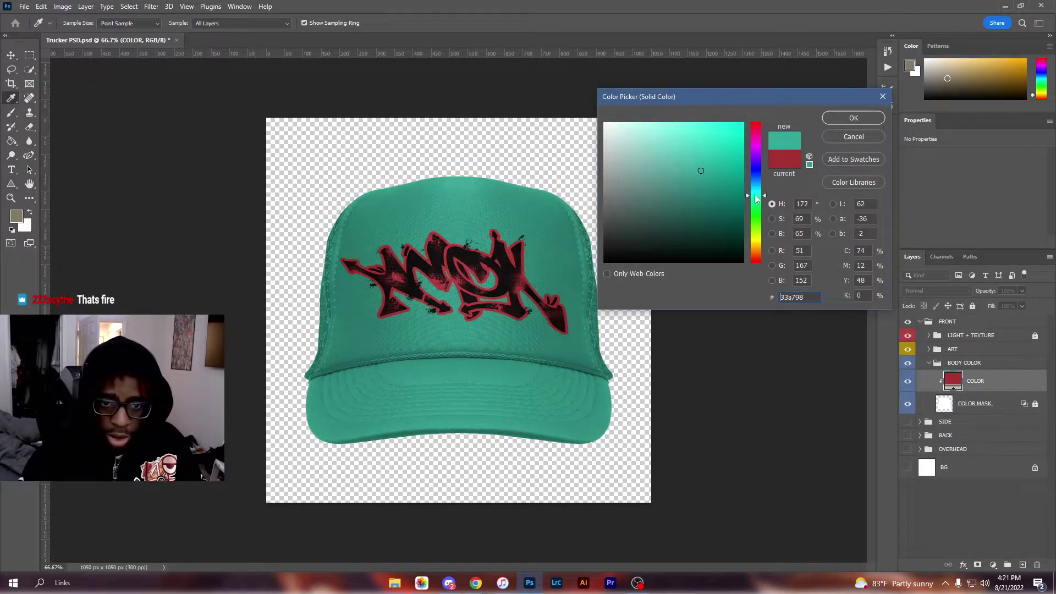
mouse_move(737, 192)
left_mouse_down()
mouse_move(739, 117)
mouse_move(615, 132)
mouse_move(603, 175)
mouse_move(612, 327)
mouse_move(808, 212)
mouse_move(672, 147)
left_mouse_up()
mouse_move(754, 211)
left_mouse_down()
mouse_move(737, 216)
mouse_move(739, 129)
mouse_move(627, 248)
mouse_move(743, 227)
mouse_move(743, 165)
mouse_move(743, 210)
left_mouse_up()
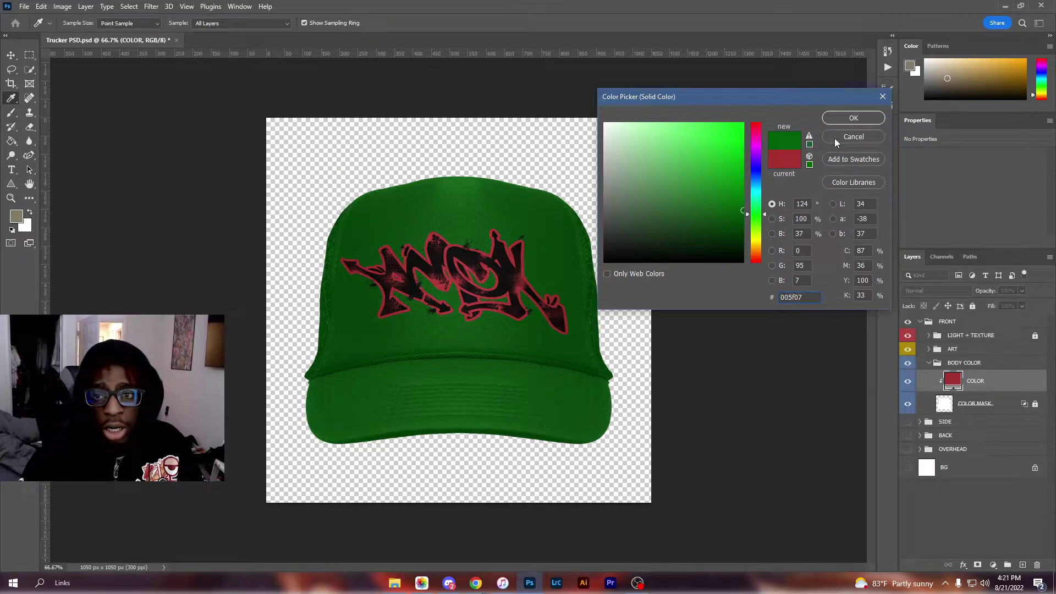
left_click(847, 137)
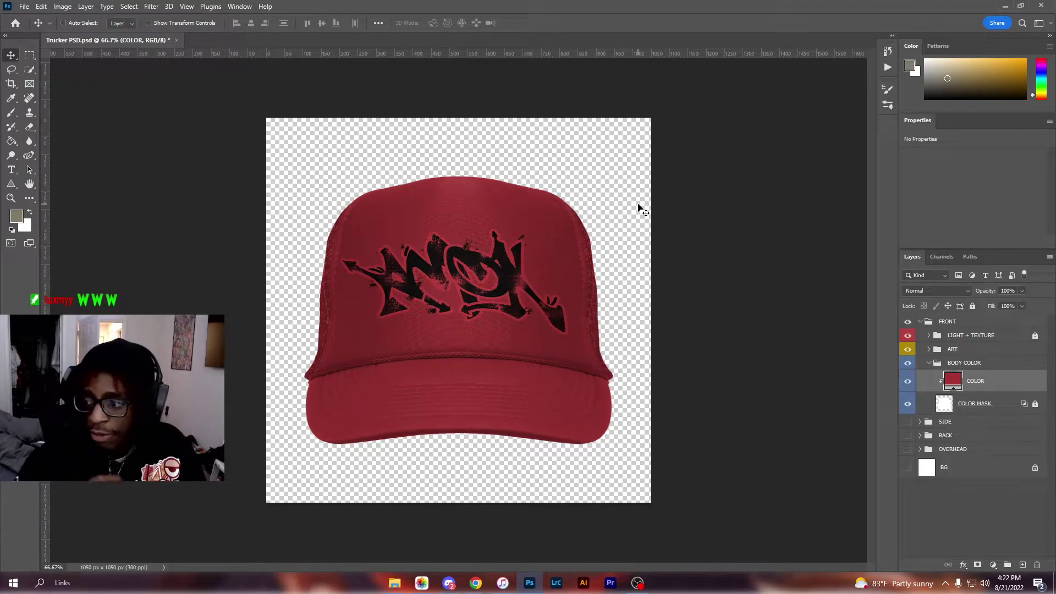
left_click(502, 583)
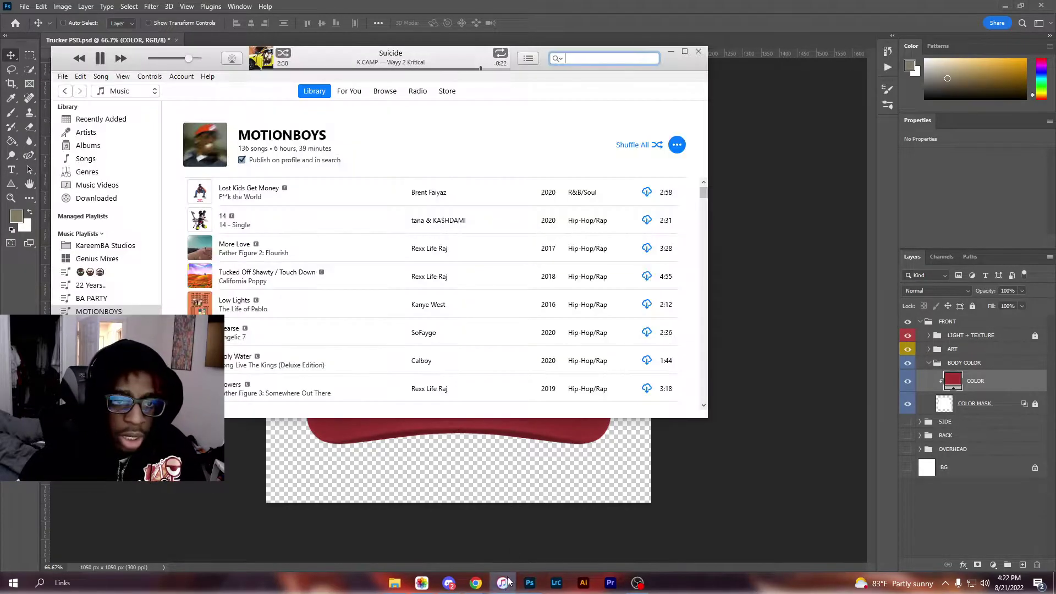
left_click(710, 135)
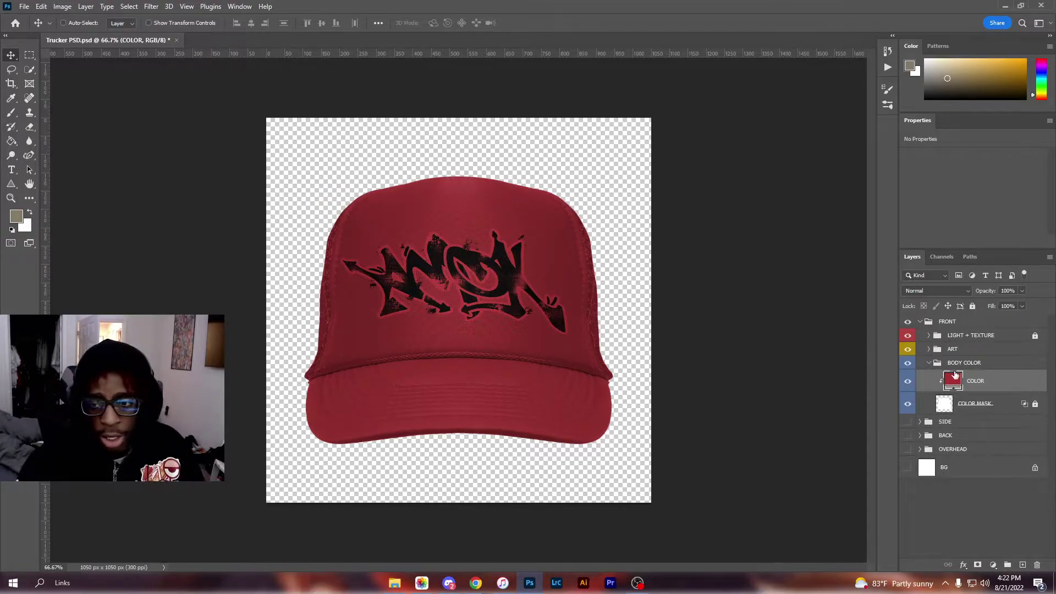
Examine the layers inside the FRONT group's ART and BODY COLOR groups, then collapse the FRONT group
left_click(958, 352)
left_click(929, 349)
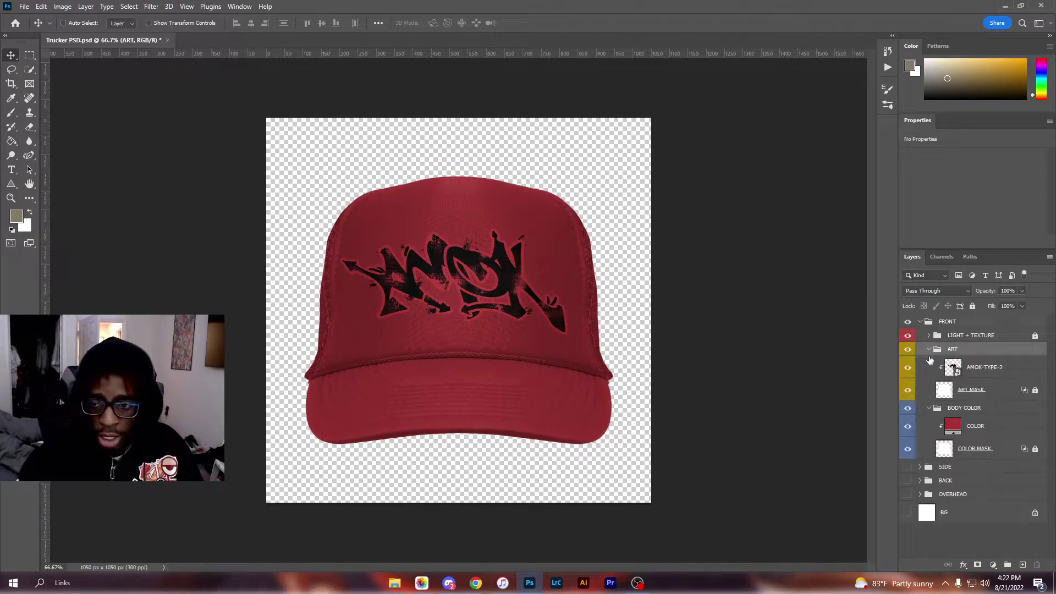
left_click(954, 428)
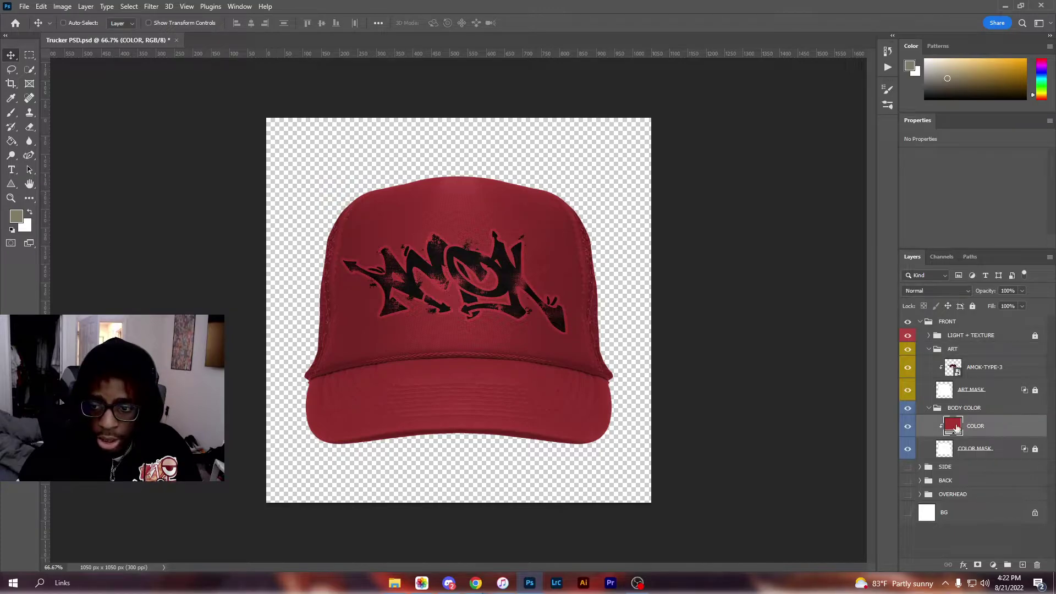
left_click(920, 323)
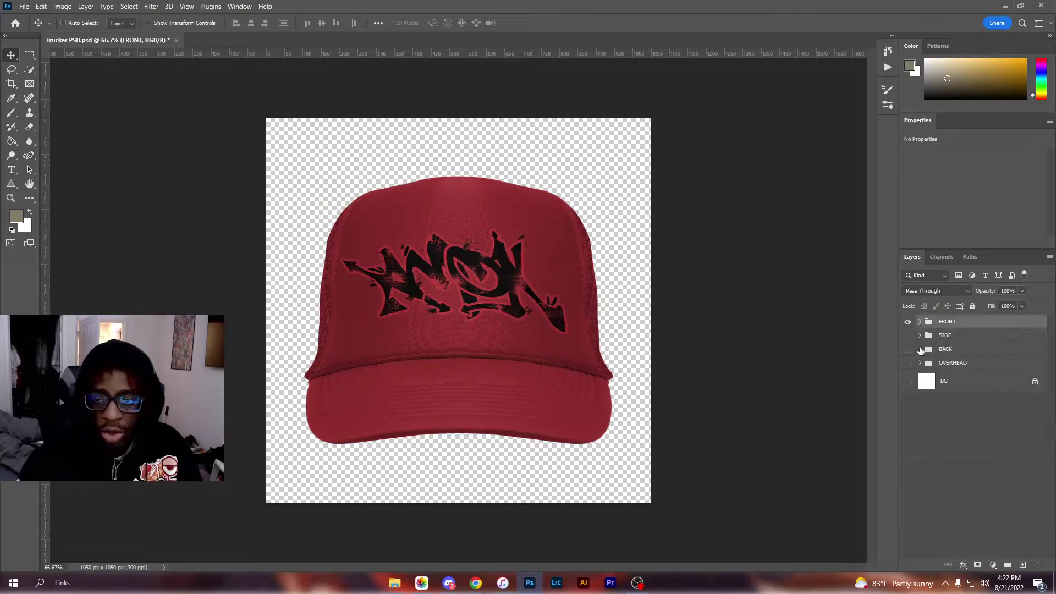
Hide the FRONT group and briefly show the BACK group, leaving every hat view hidden
left_click(907, 323)
left_click(908, 349)
left_click(907, 350)
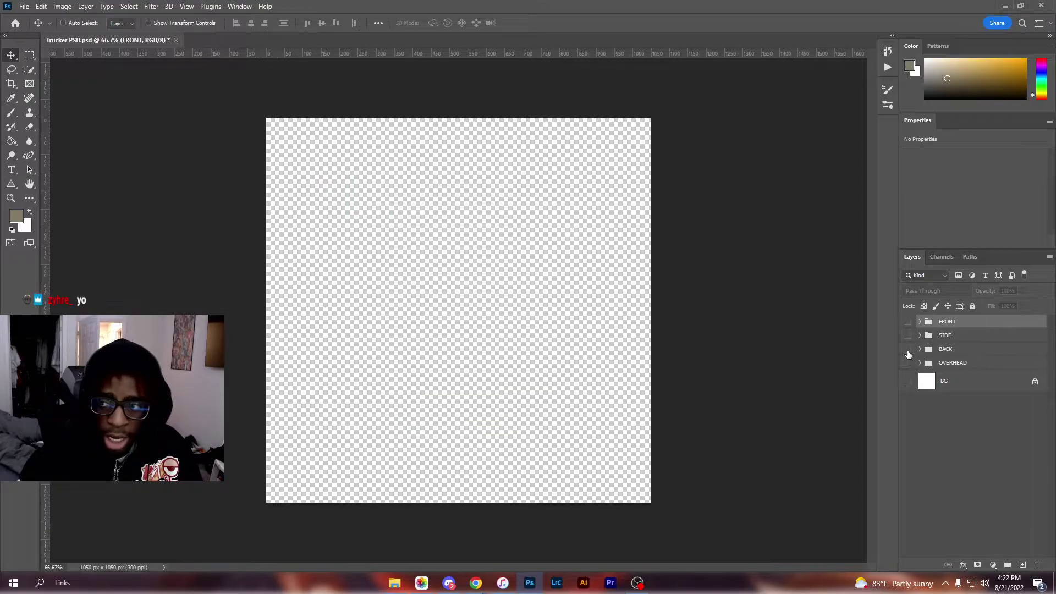
In File Explorer, open Desktop > Trucker Hats > PSD FILE > Embroid Action and display its files as large thumbnails
left_click(392, 582)
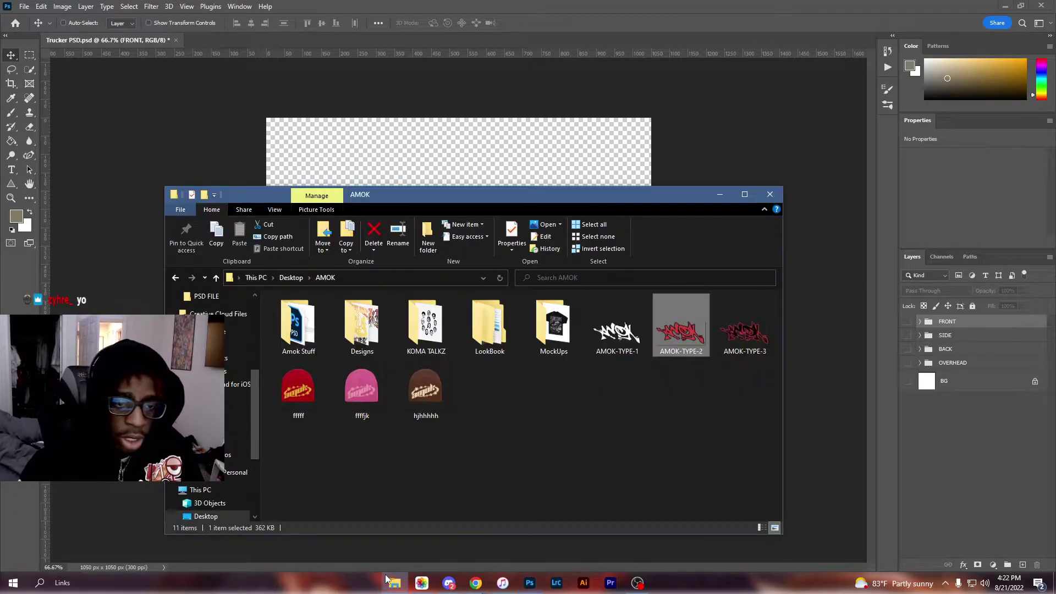
left_click(291, 278)
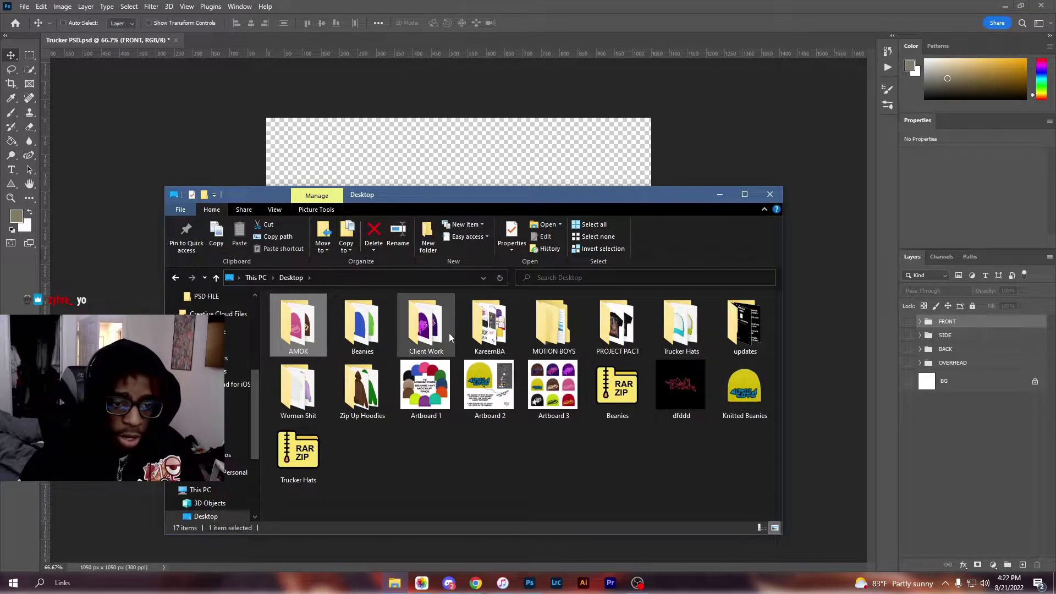
double_click(680, 324)
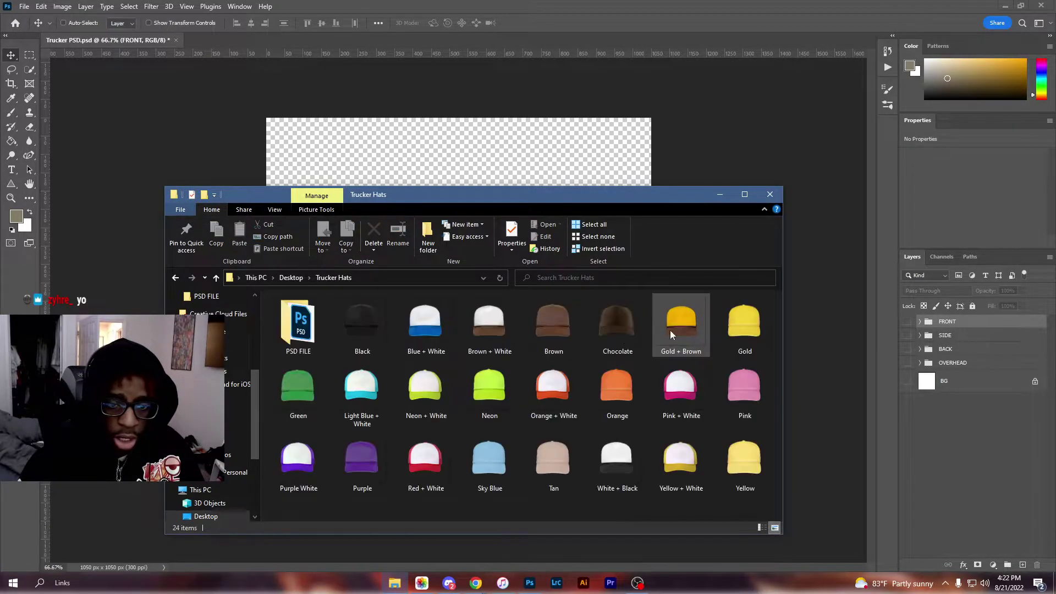
double_click(316, 327)
double_click(313, 346)
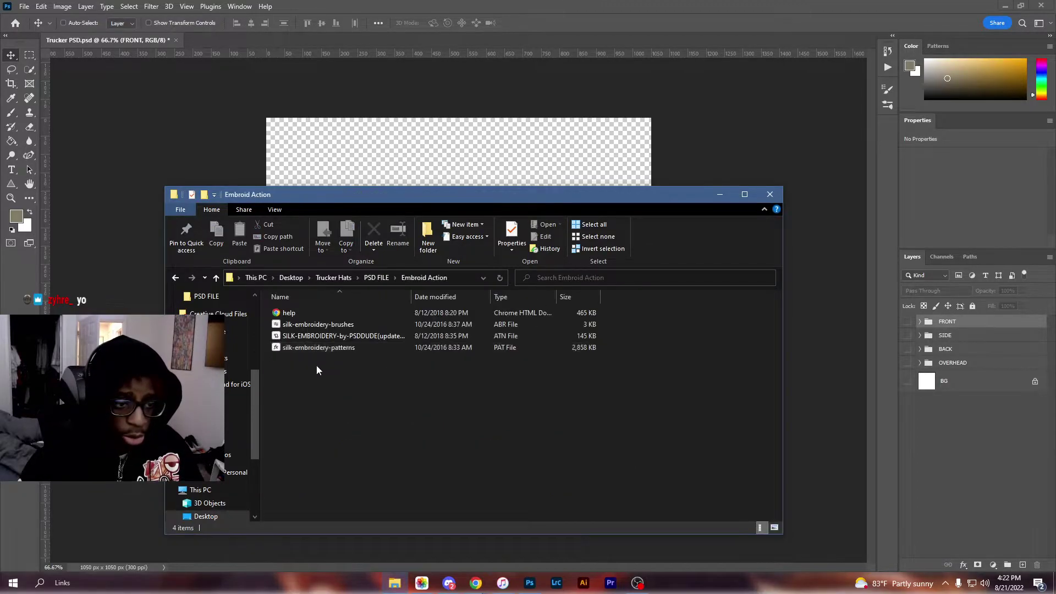
left_click(772, 529)
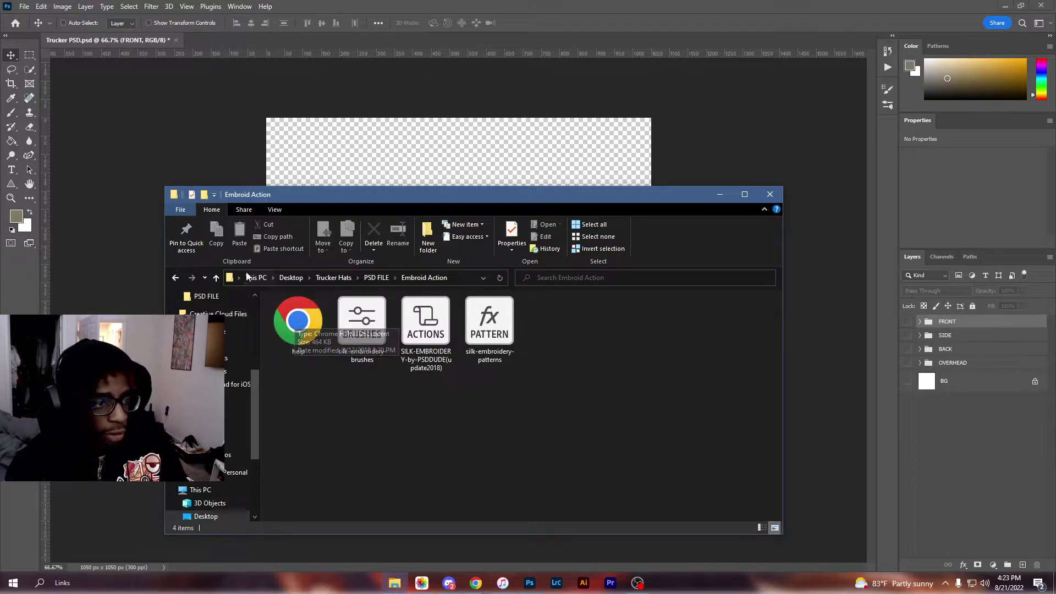
Look over the hat images in the Trucker Hats folder and preview the Light Blue + White image
left_click(176, 278)
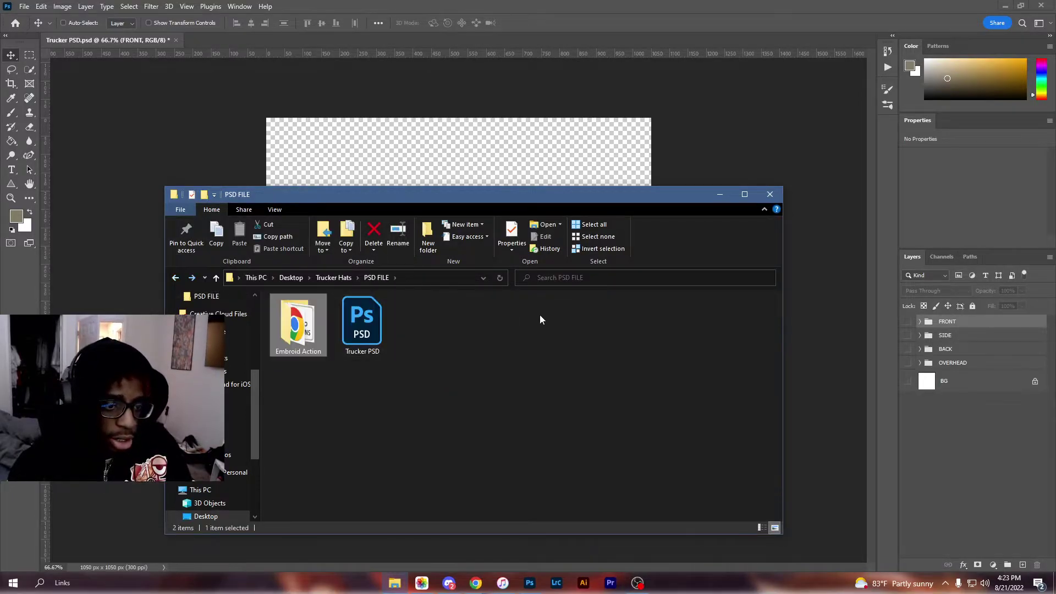
left_click(333, 278)
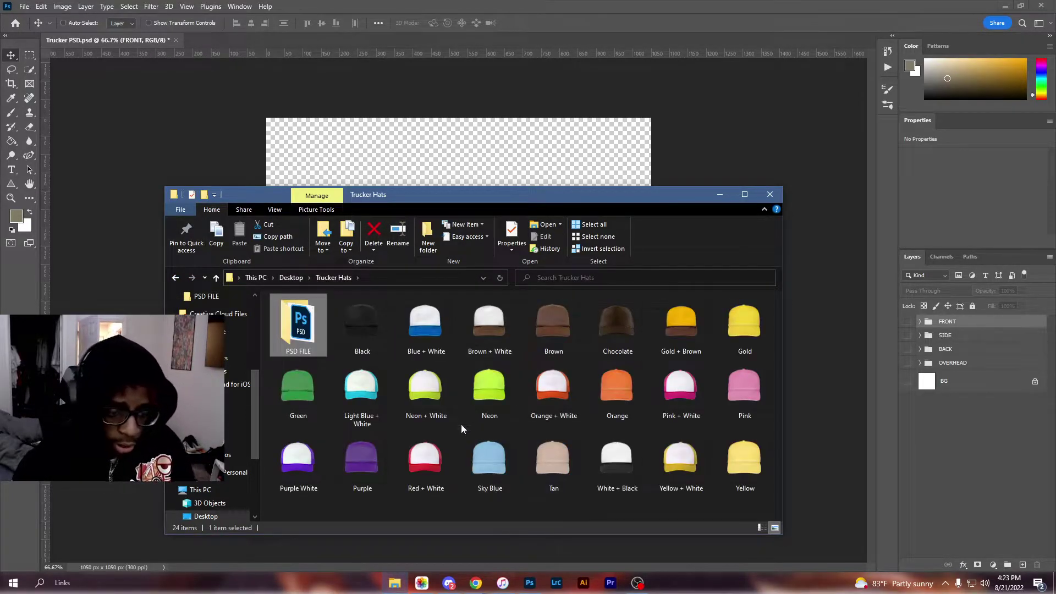
left_click_drag(287, 504, 732, 402)
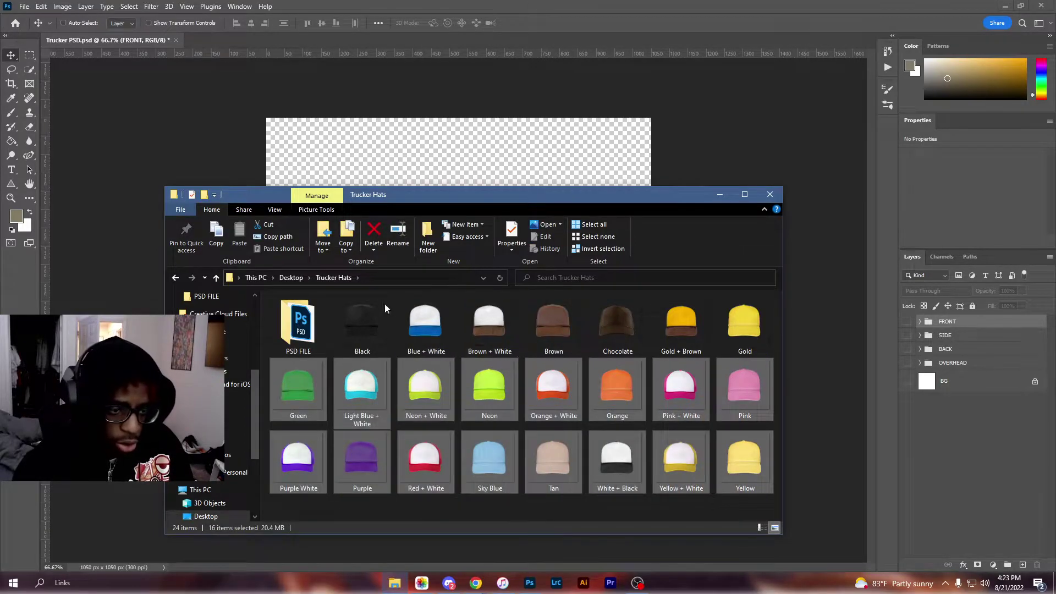
left_click_drag(340, 297, 745, 326)
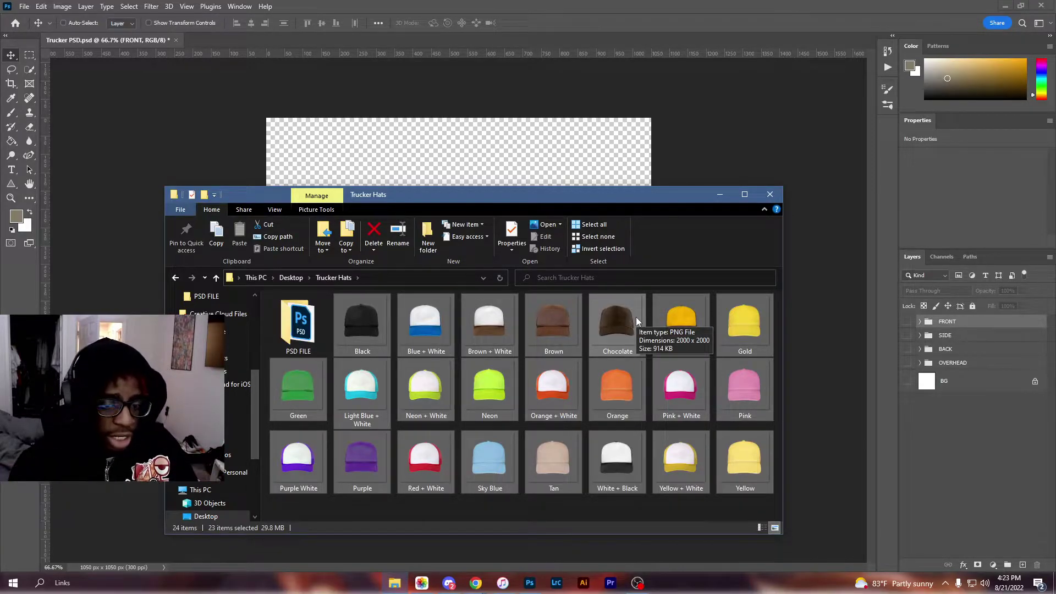
left_click(614, 503)
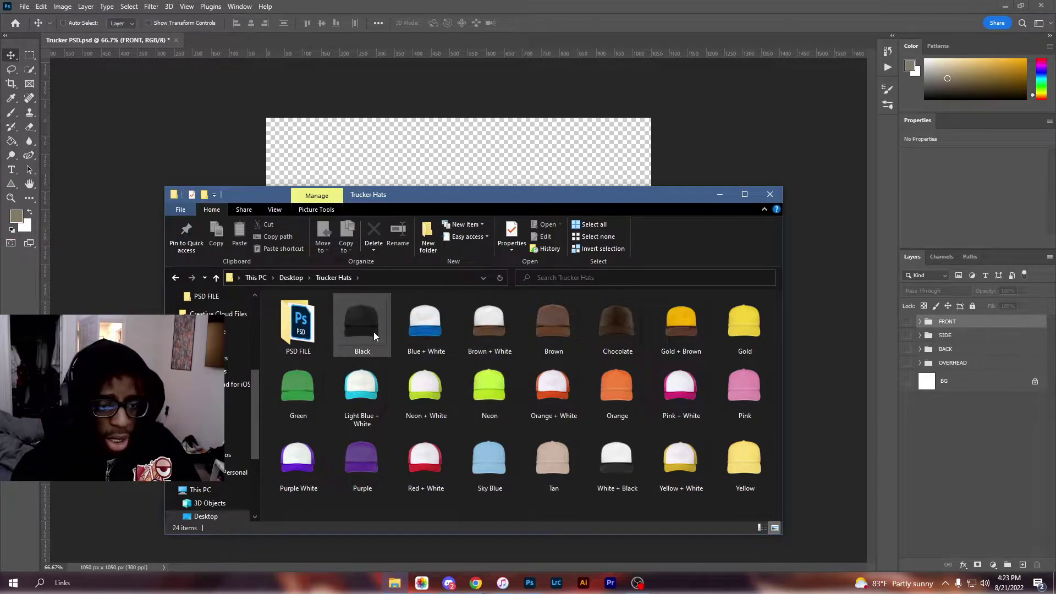
double_click(361, 391)
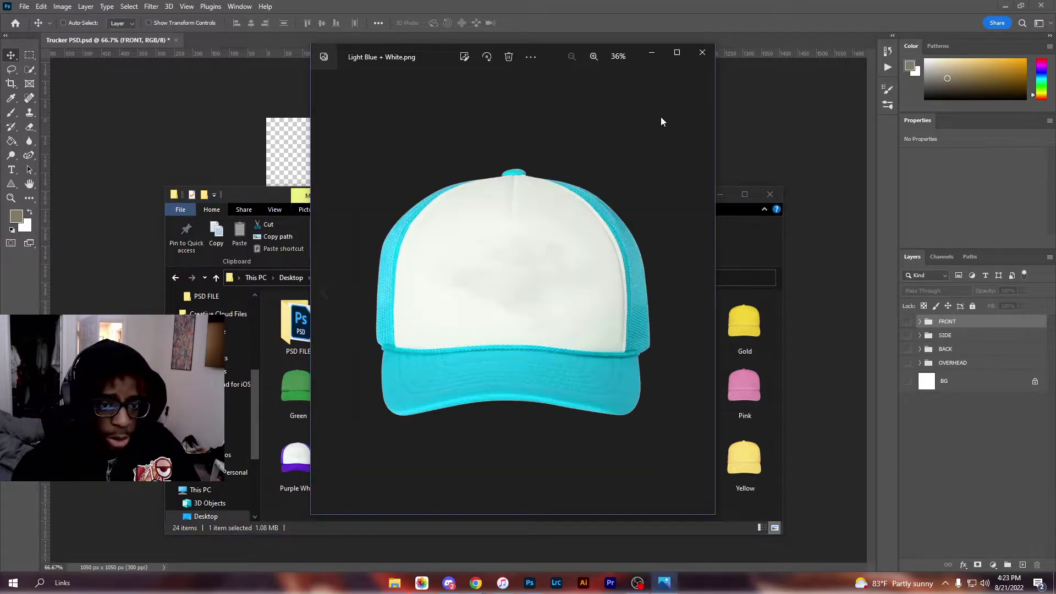
left_click(701, 53)
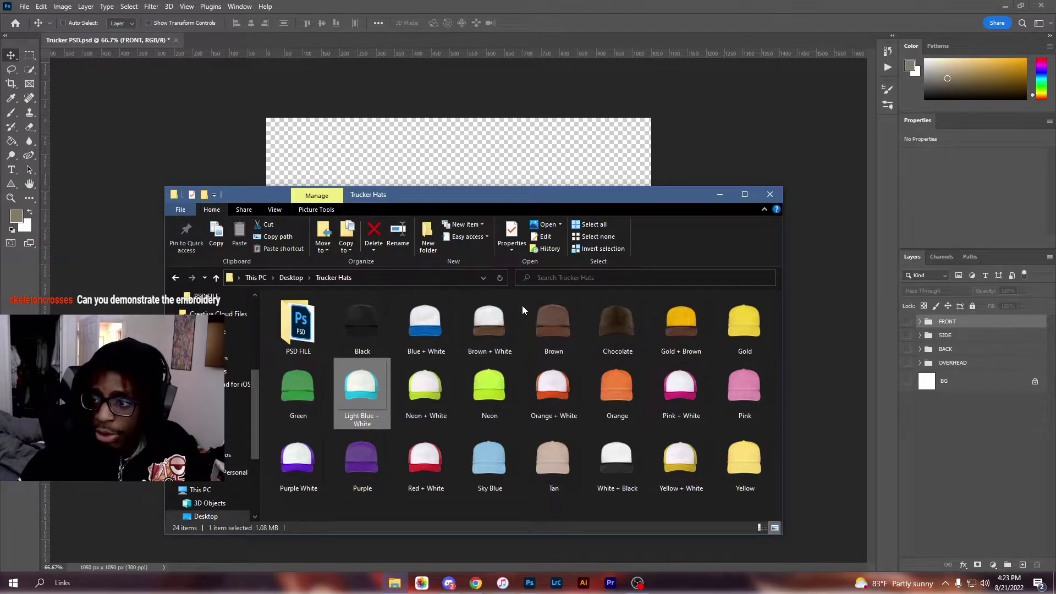
Switch back to Photoshop and create a new transparent 2000 × 2000 px document at 300 ppi with an artboard
left_click(387, 165)
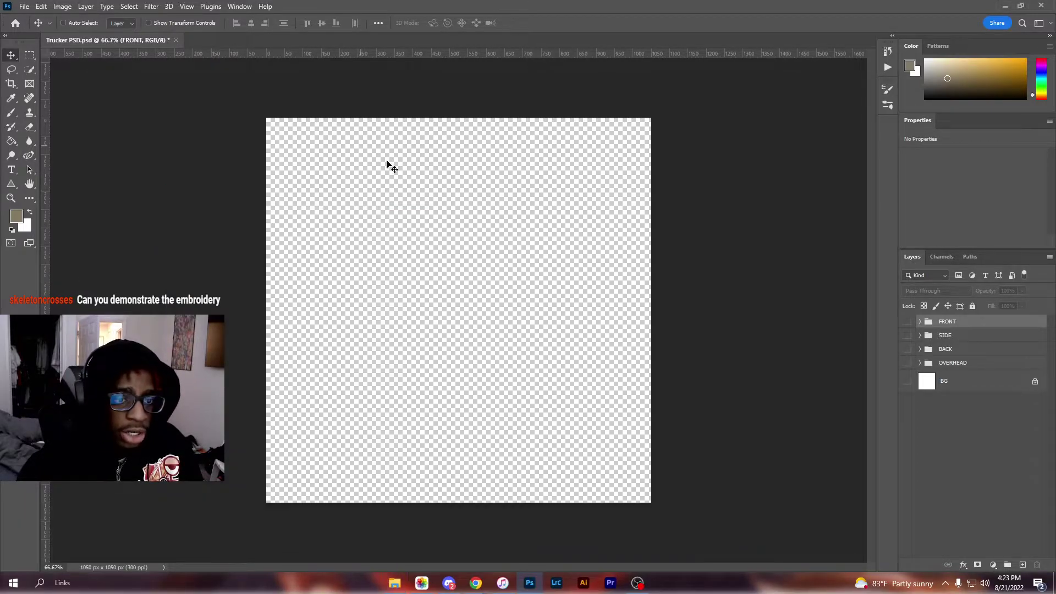
left_click(25, 7)
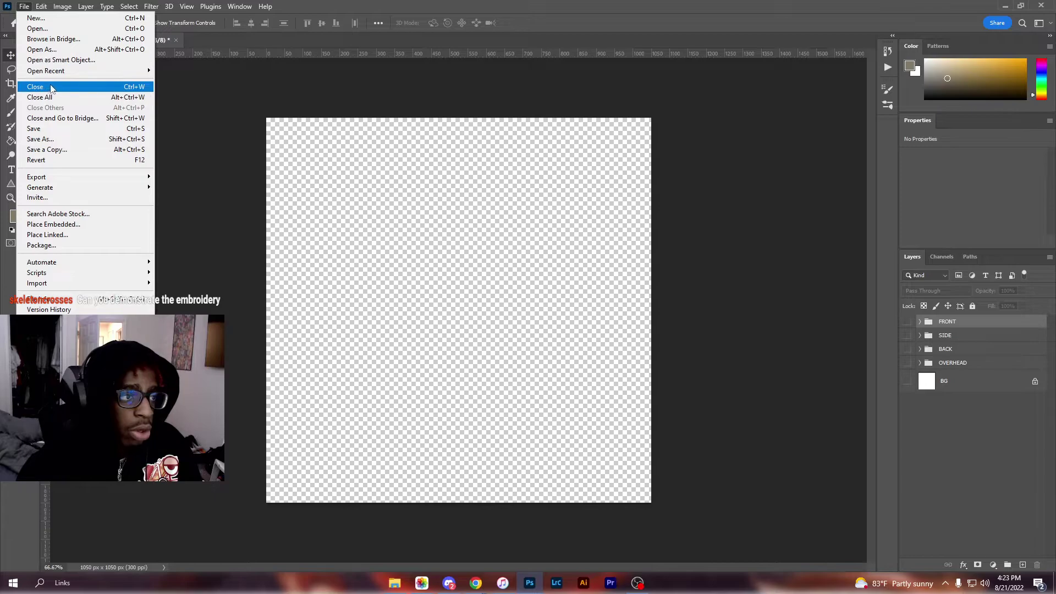
left_click(44, 24)
left_click(490, 190)
key("Return")
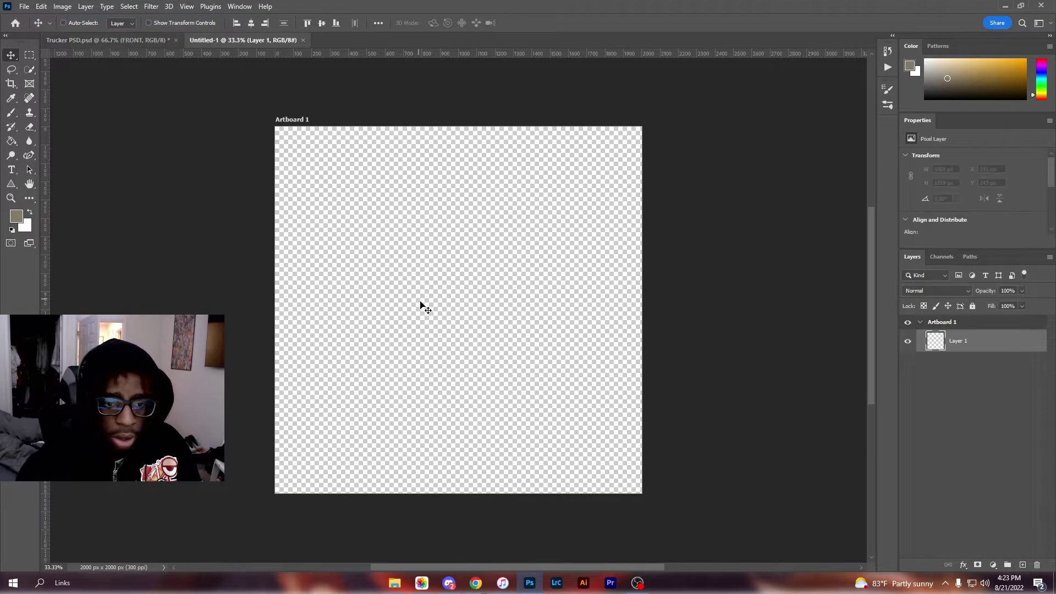
Switch to File Explorer and open the Designs folder inside the AMOK folder on the Desktop
left_click(395, 583)
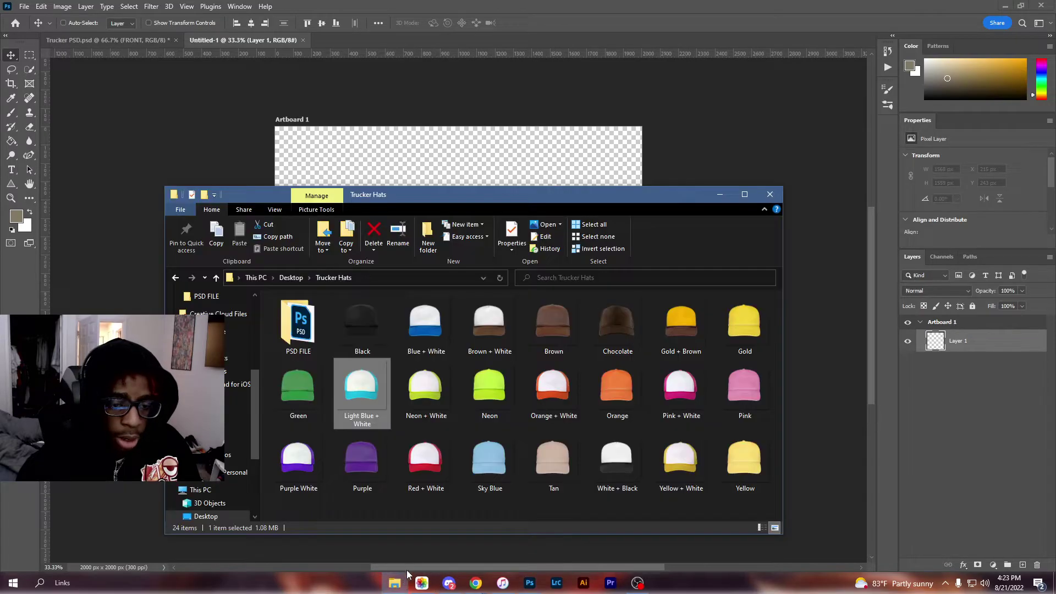
left_click(290, 277)
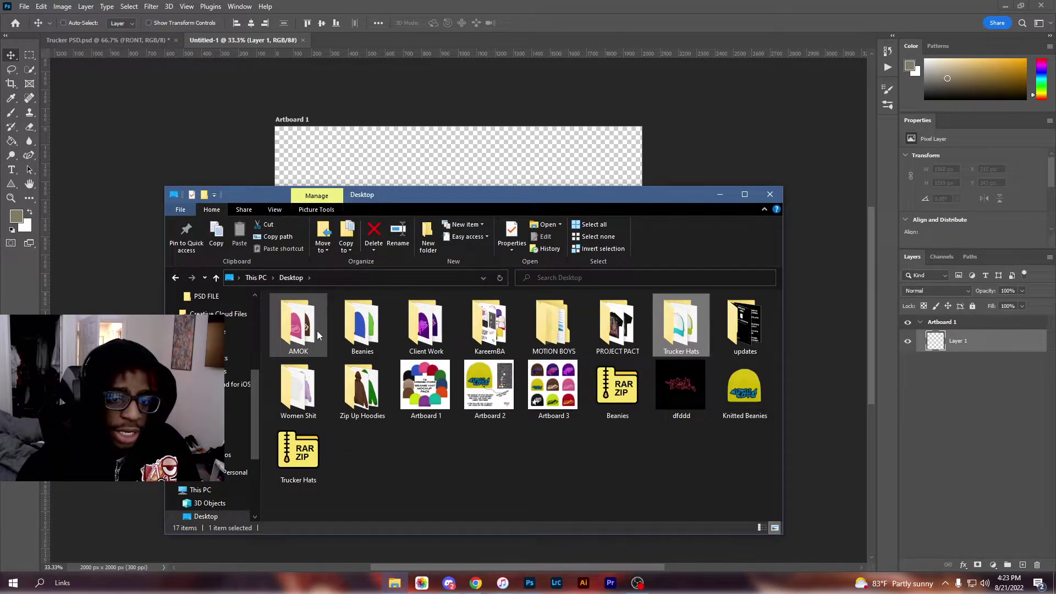
double_click(316, 329)
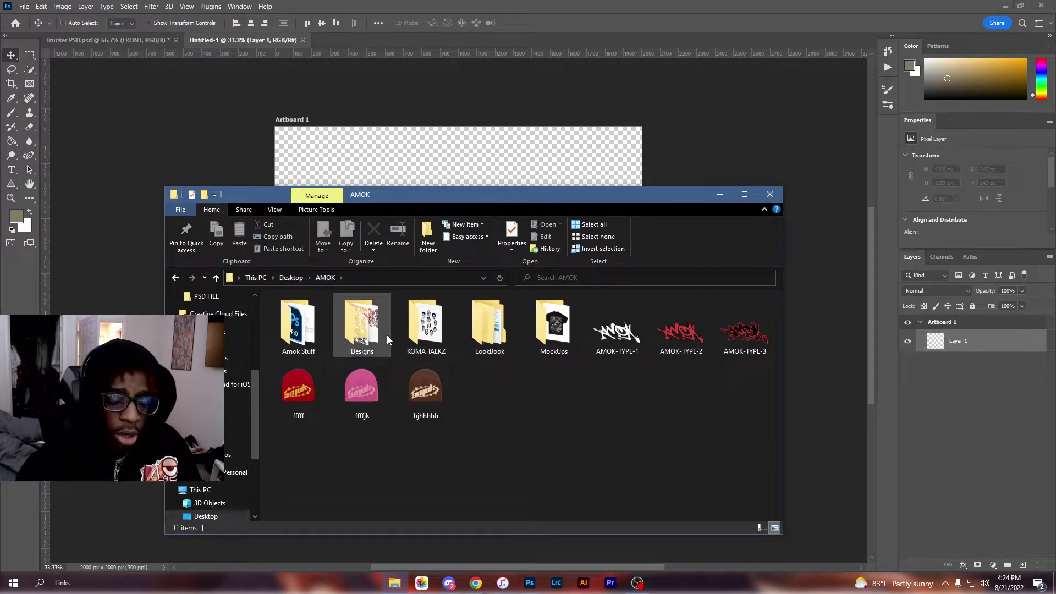
double_click(365, 336)
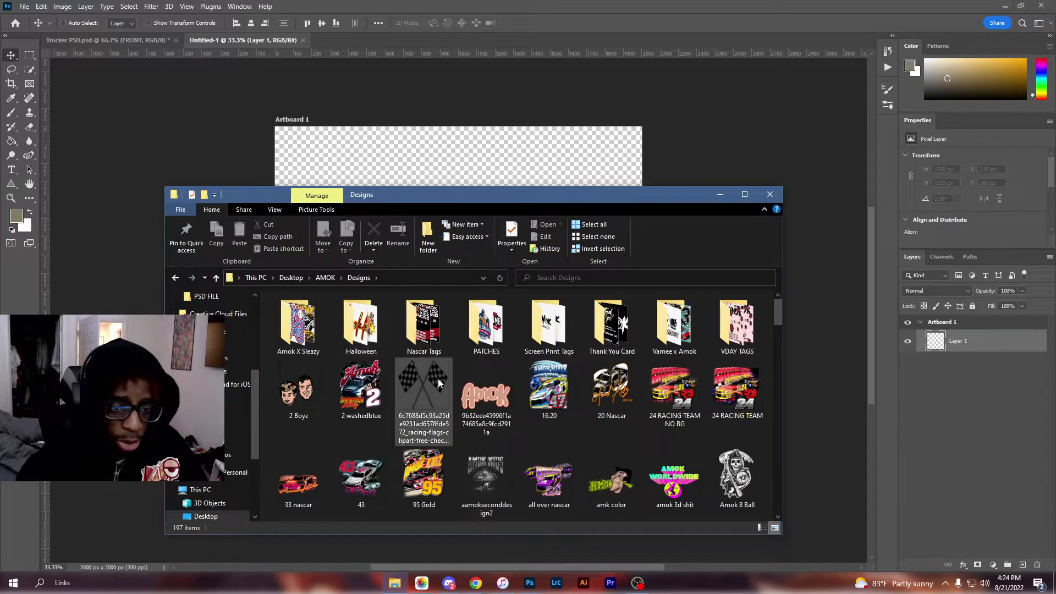
Find the Amok Eye image among the designs and place it near the centre of Artboard 1 at about 1658 × 808 px
scroll(440, 370, "down", 10)
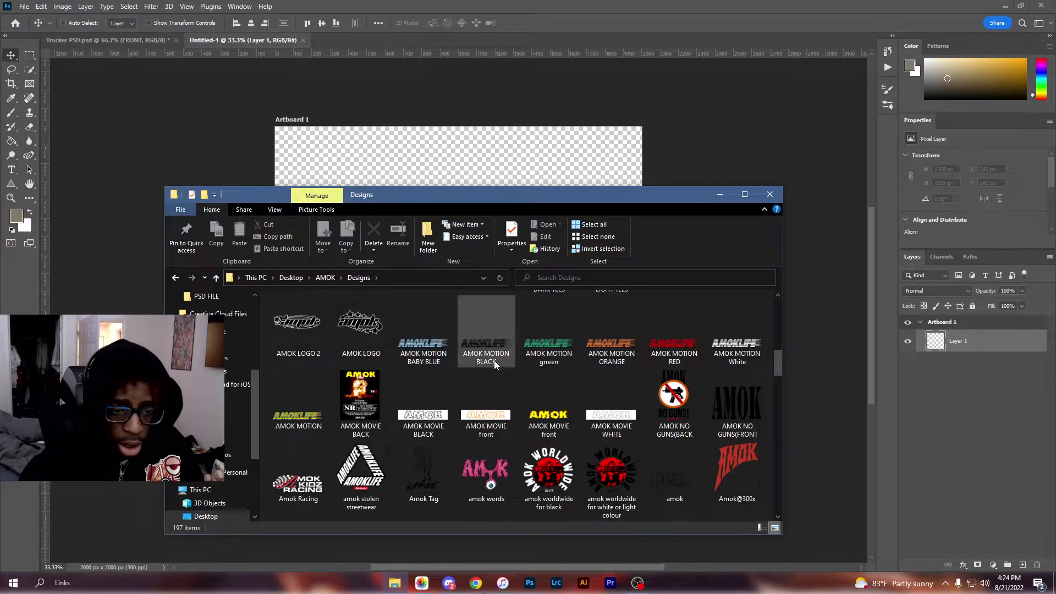
scroll(484, 361, "down", 3)
scroll(519, 382, "up", 4)
scroll(460, 380, "down", 7)
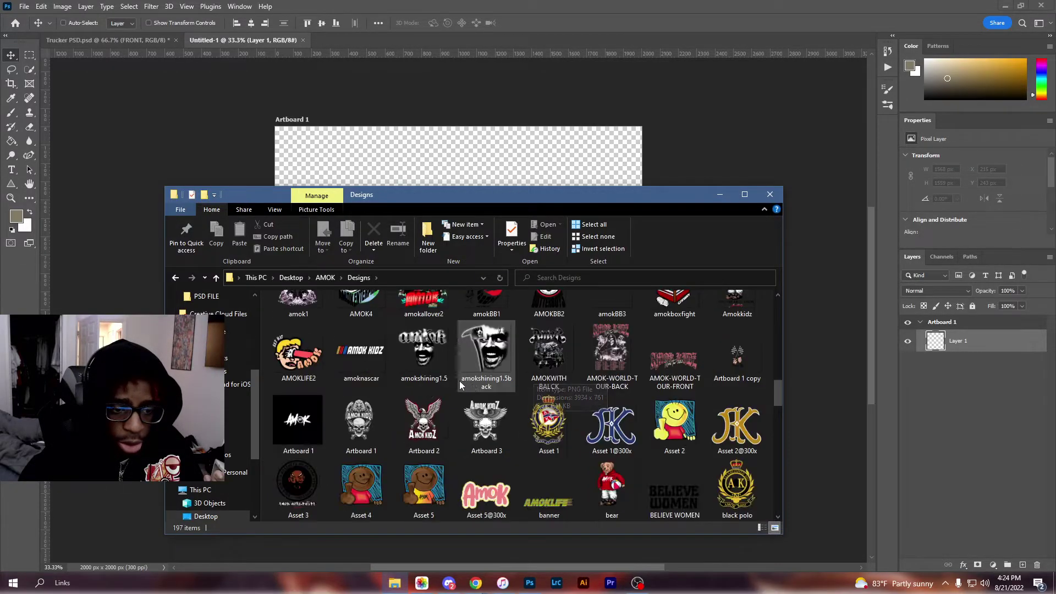
scroll(377, 414, "up", 15)
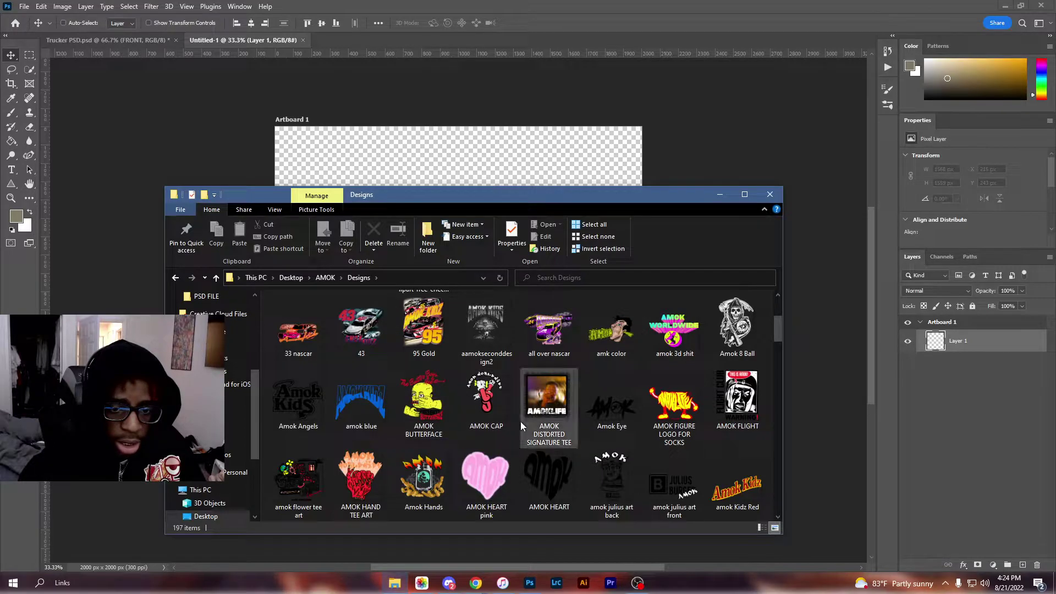
scroll(520, 421, "down", 2)
scroll(520, 421, "up", 3)
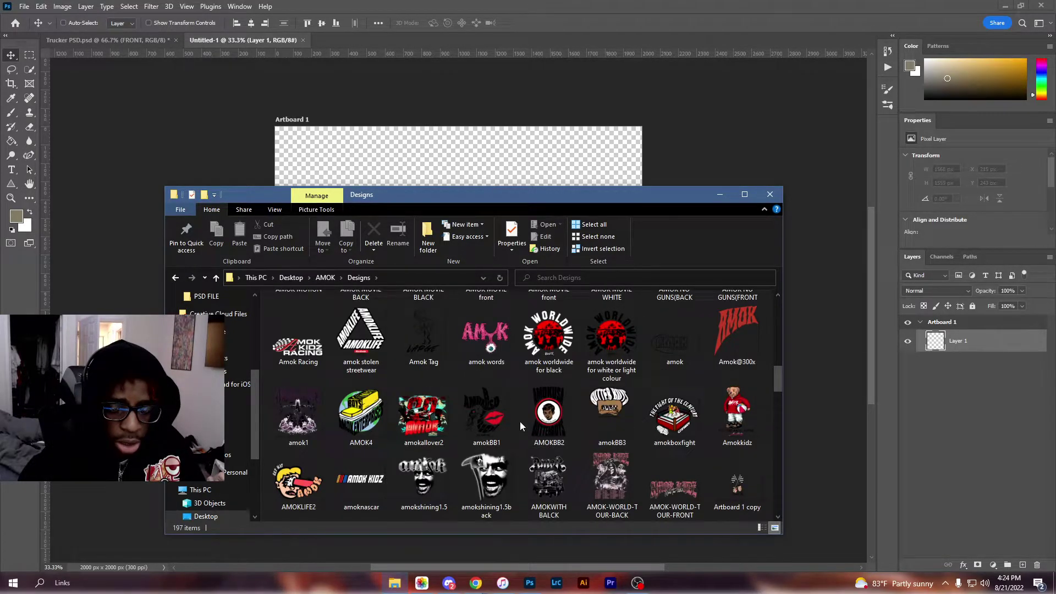
scroll(520, 421, "down", 3)
scroll(616, 380, "up", 3)
left_click_drag(608, 397, 526, 199)
mouse_move(545, 309)
left_mouse_down()
mouse_move(659, 289)
mouse_move(547, 283)
mouse_move(531, 297)
left_mouse_up()
key("Return")
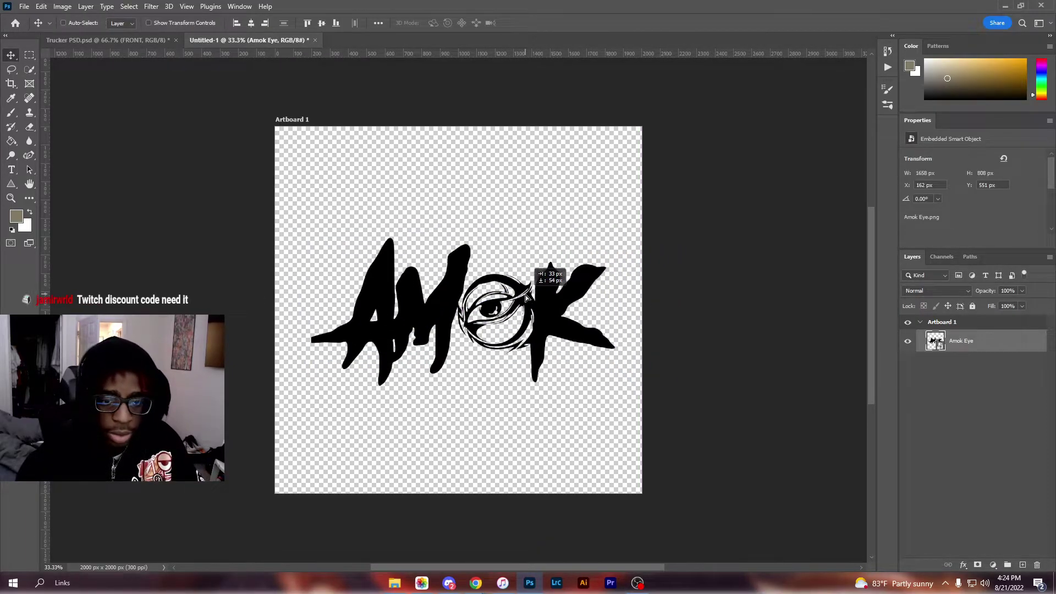
Show the Actions panel and collapse the KNIT SWEATER action set
left_click(888, 67)
left_click(888, 68)
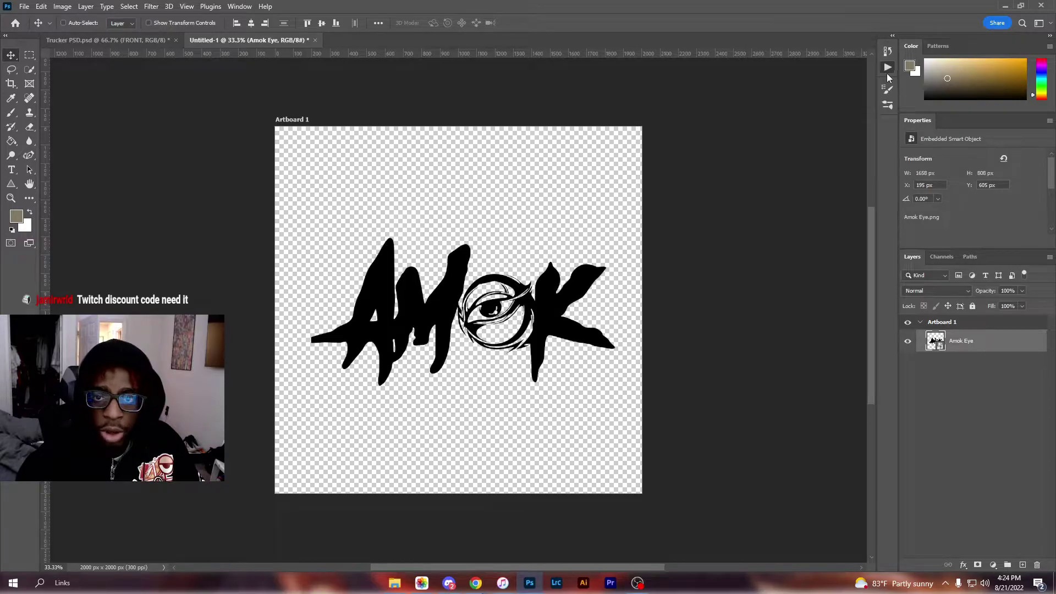
left_click(245, 8)
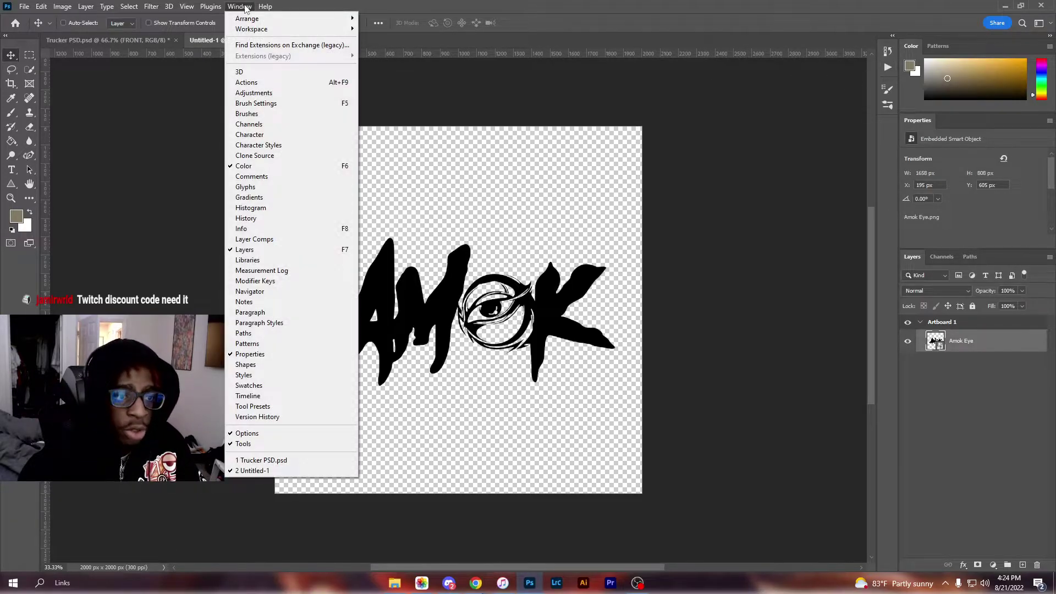
left_click(290, 83)
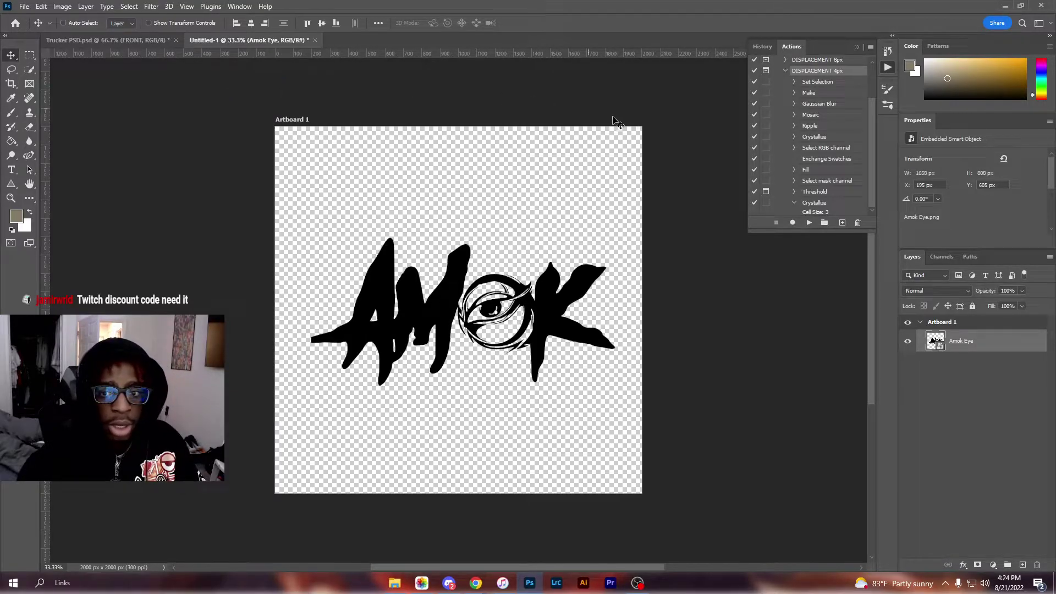
scroll(802, 66, "up", 3)
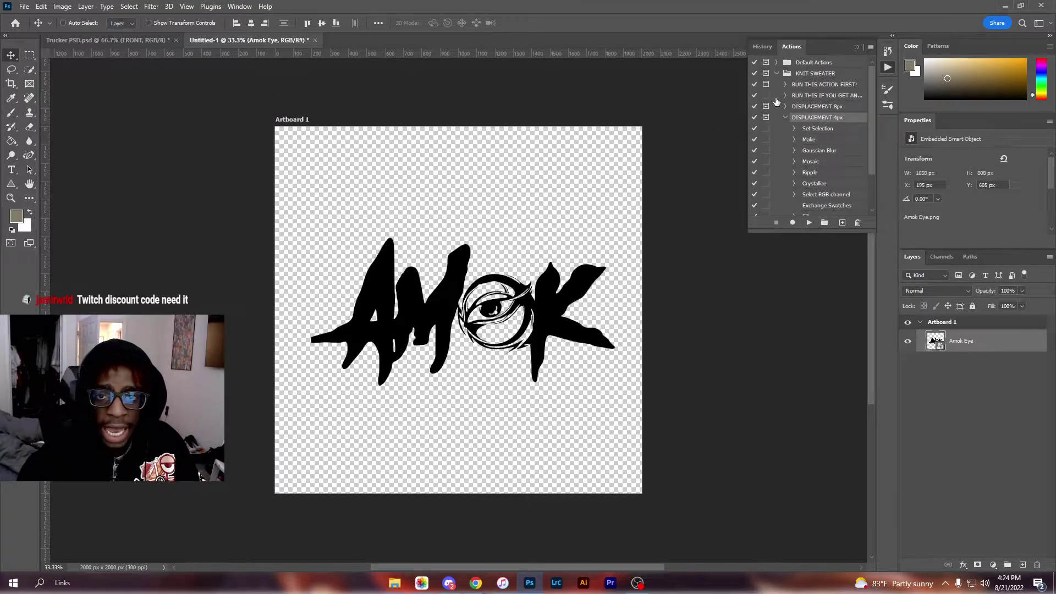
left_click(777, 73)
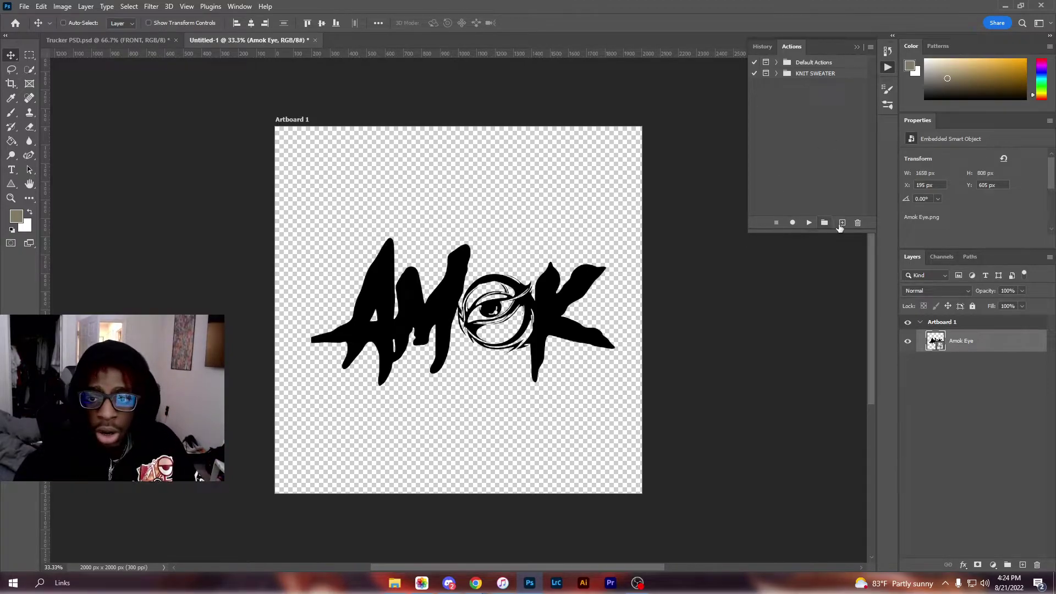
left_click(839, 226)
left_click(600, 192)
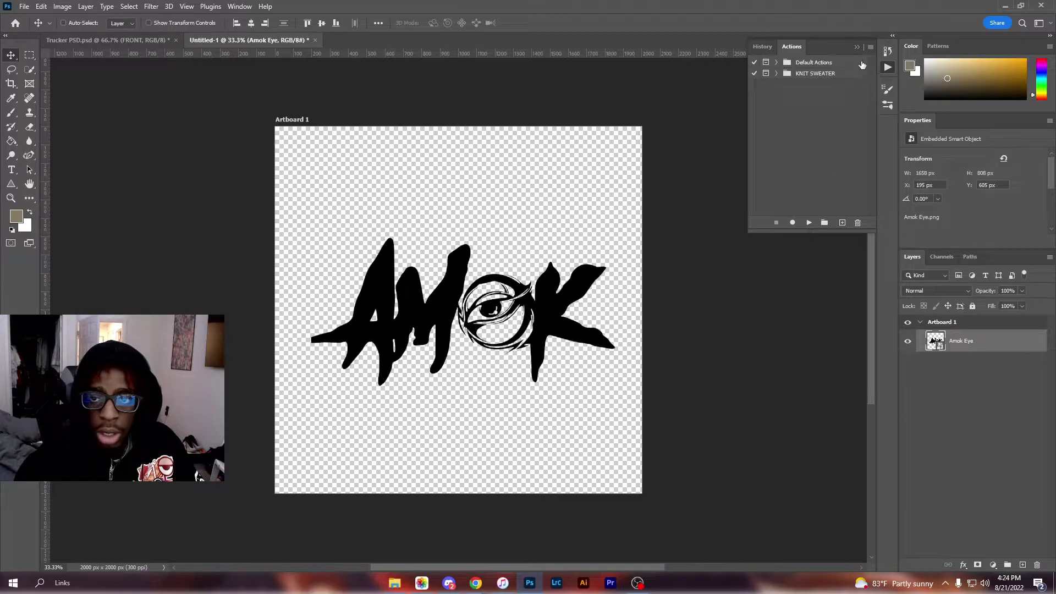
Start loading actions and browse to the Embroid Action folder inside Trucker Hats > PSD FILE on the Desktop
left_click(871, 47)
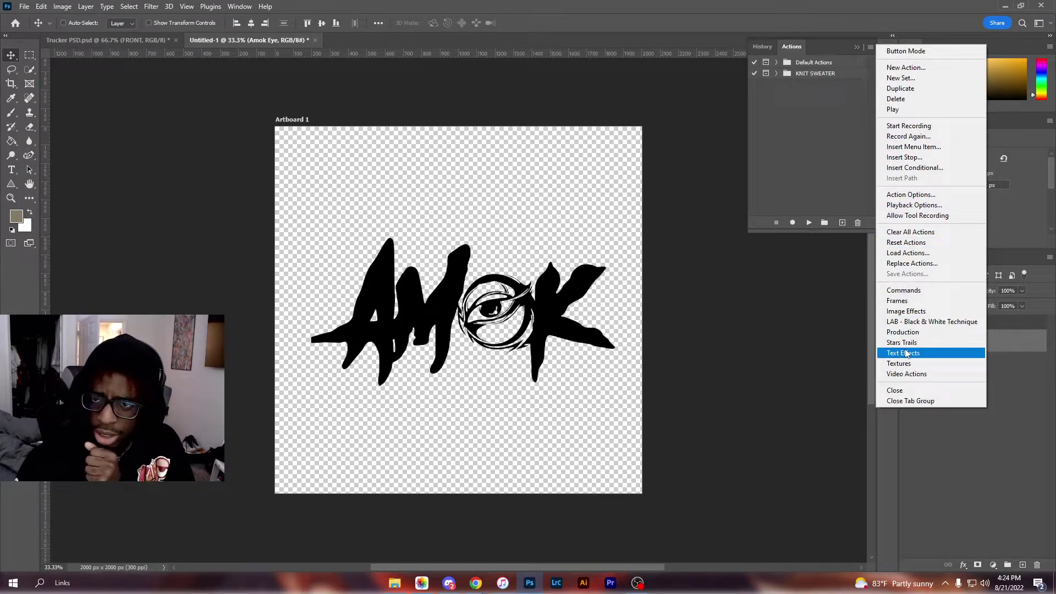
left_click(908, 253)
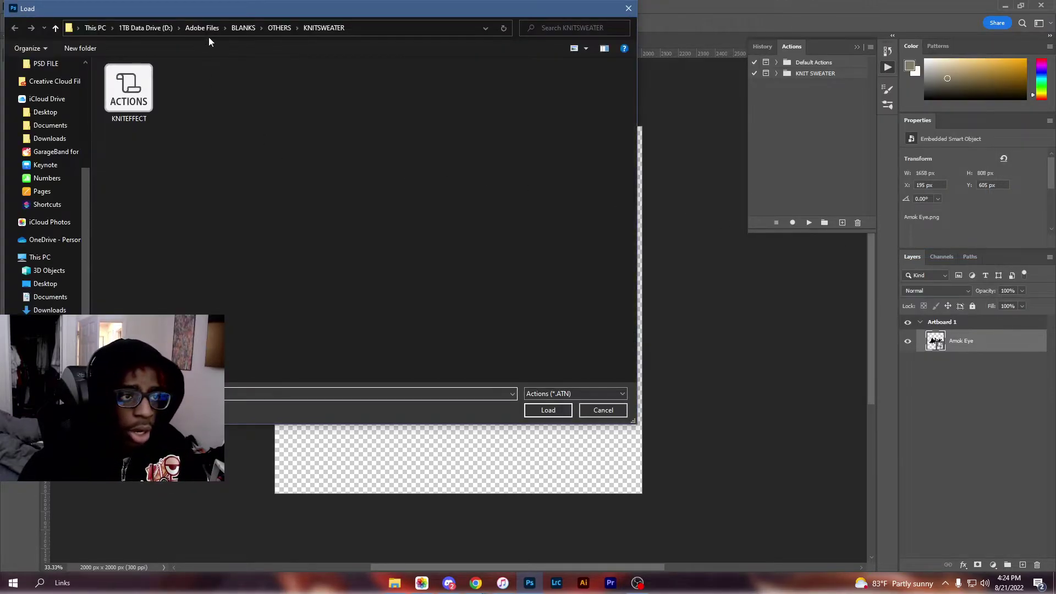
scroll(41, 91, "up", 5)
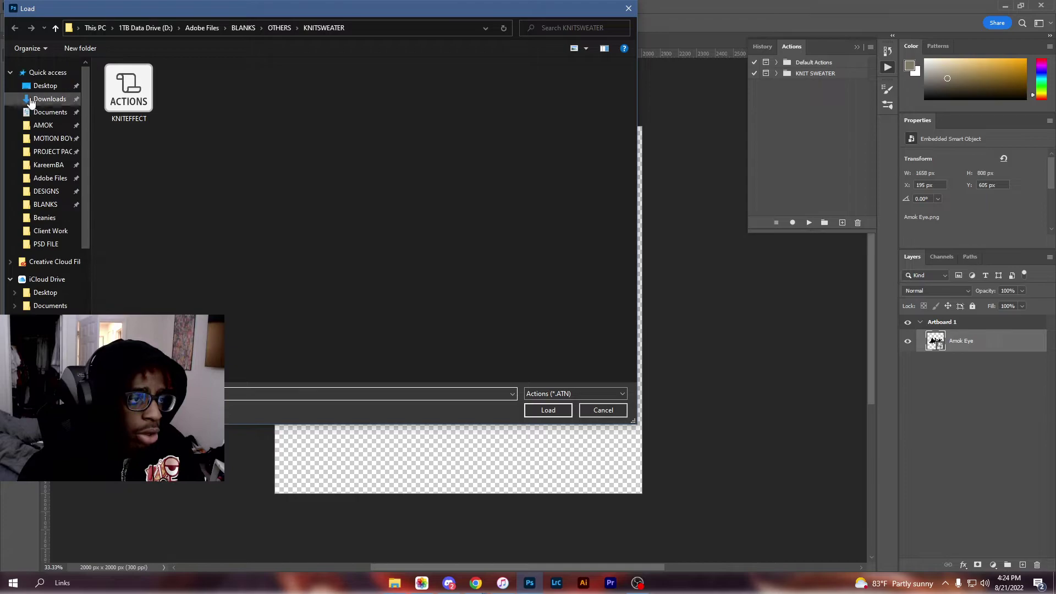
left_click(42, 87)
double_click(478, 108)
double_click(135, 94)
double_click(140, 97)
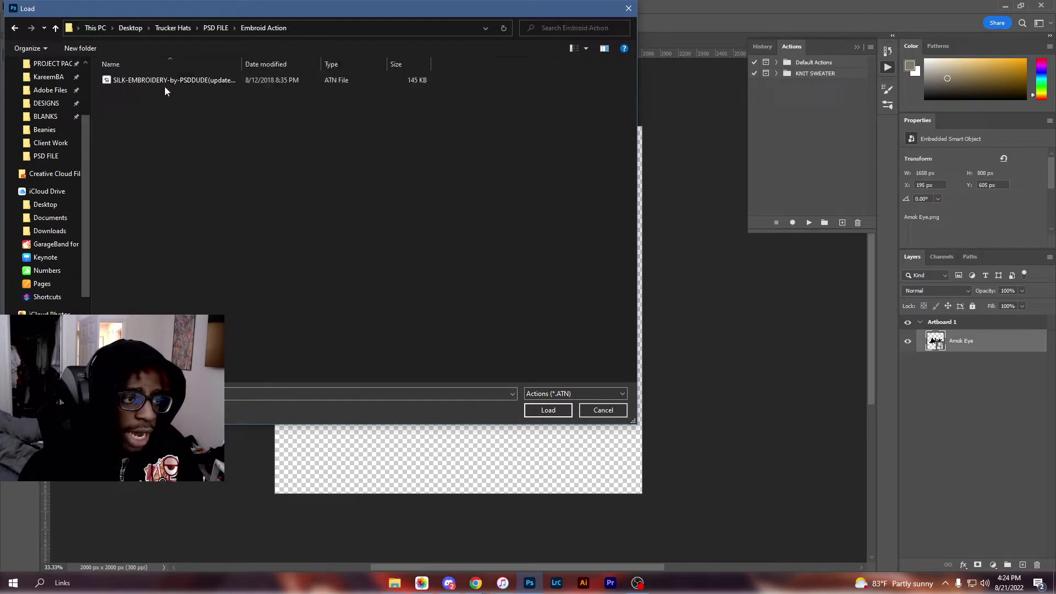
Load the SILK-EMBROIDERY-by-PSDDUDE action file and collapse its action set
left_click(166, 82)
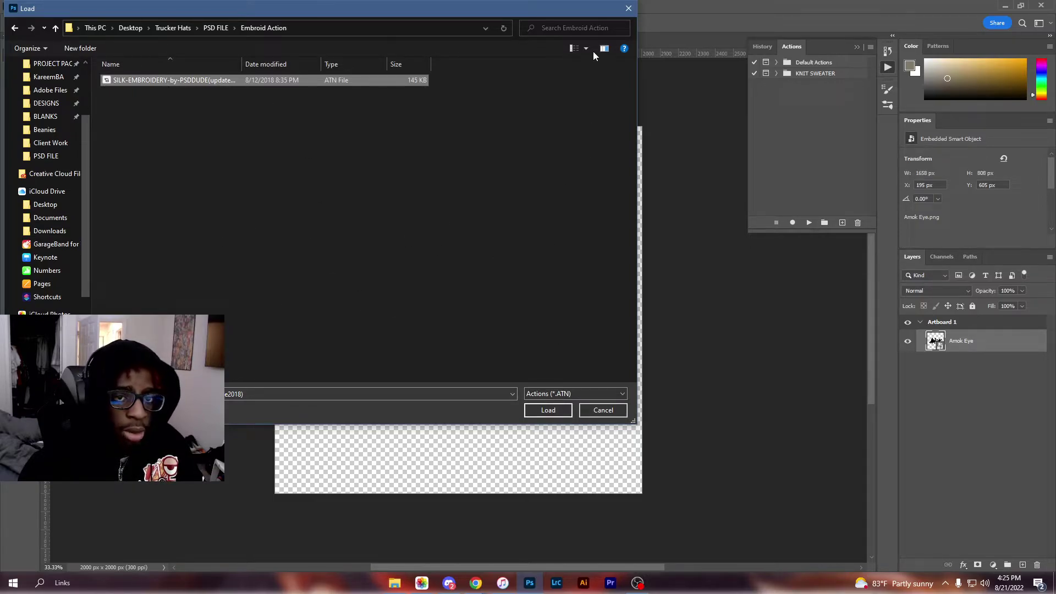
left_click(548, 410)
left_click(776, 84)
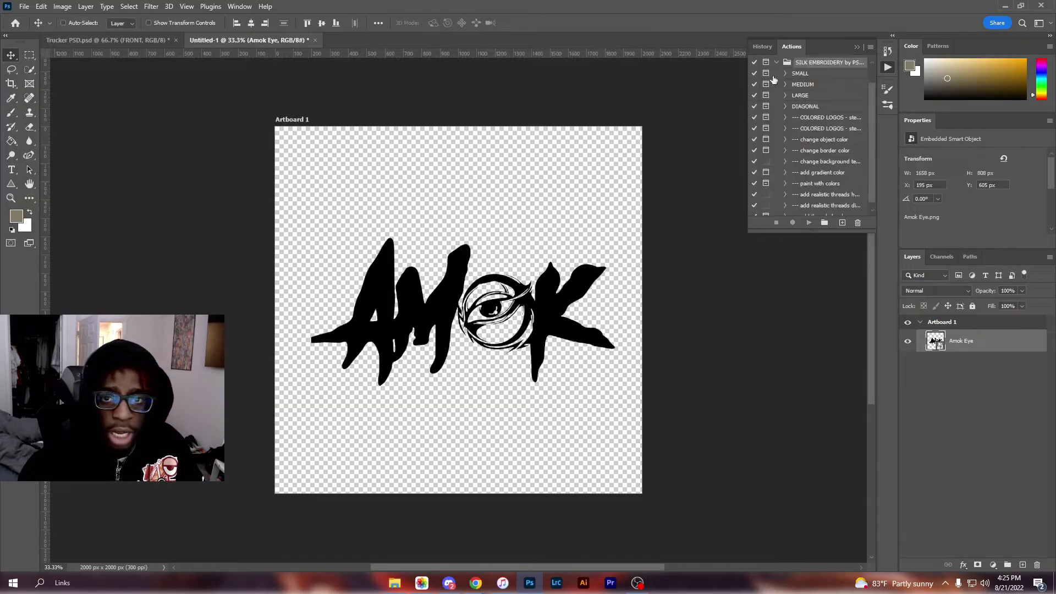
left_click(777, 85)
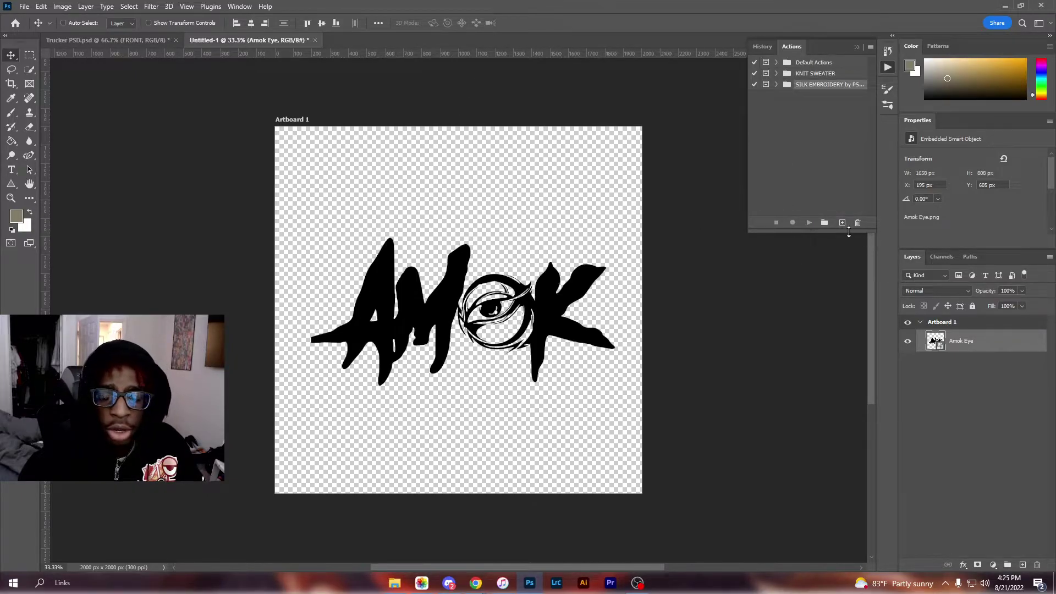
Switch to File Explorer and open the Embroid Action folder inside Trucker Hats > PSD FILE on the Desktop
left_click(394, 582)
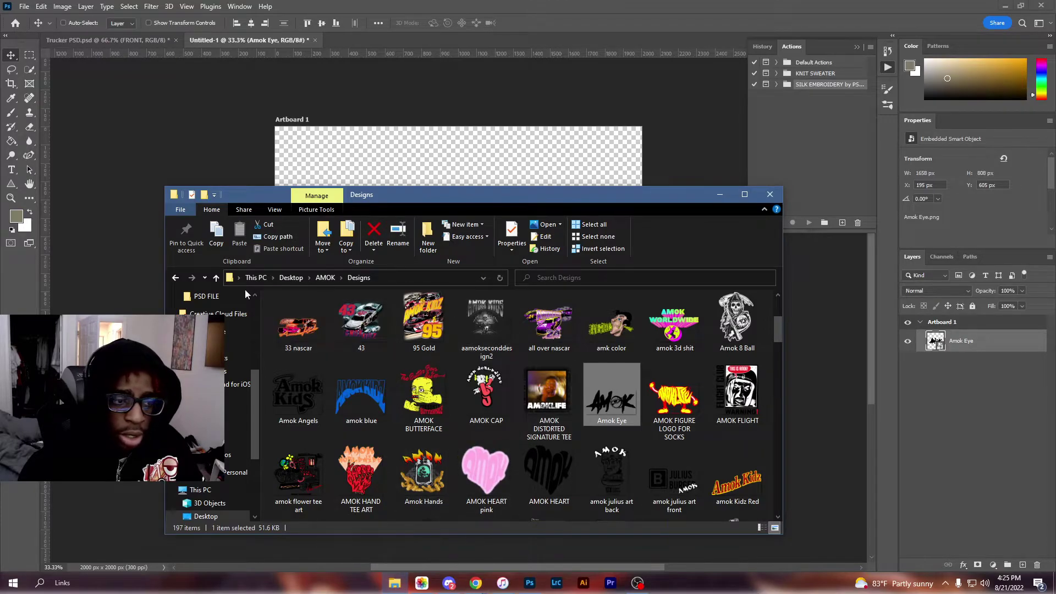
left_click(176, 278)
left_click(176, 277)
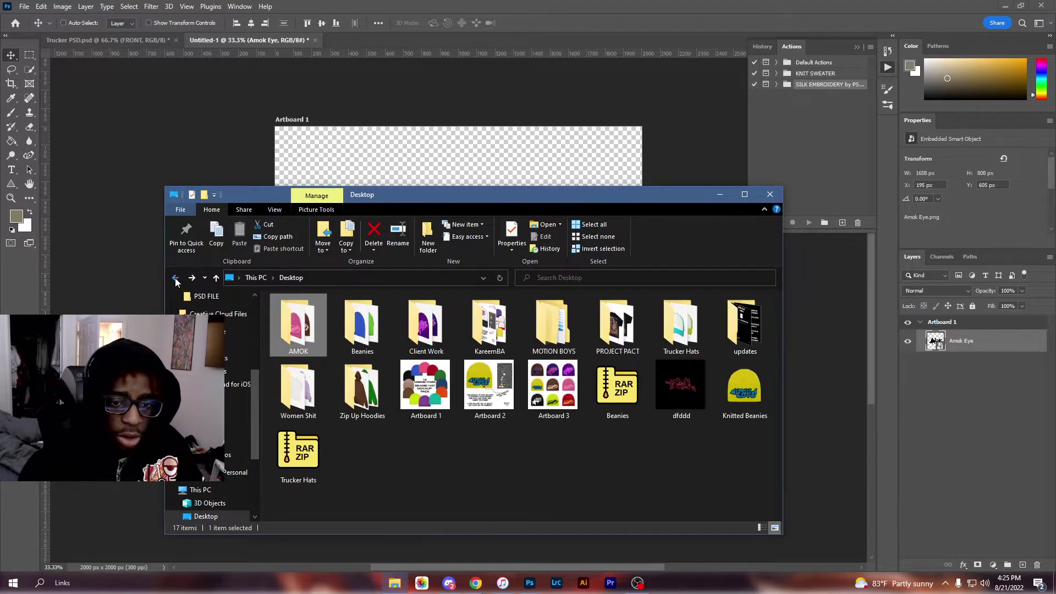
double_click(683, 322)
double_click(319, 316)
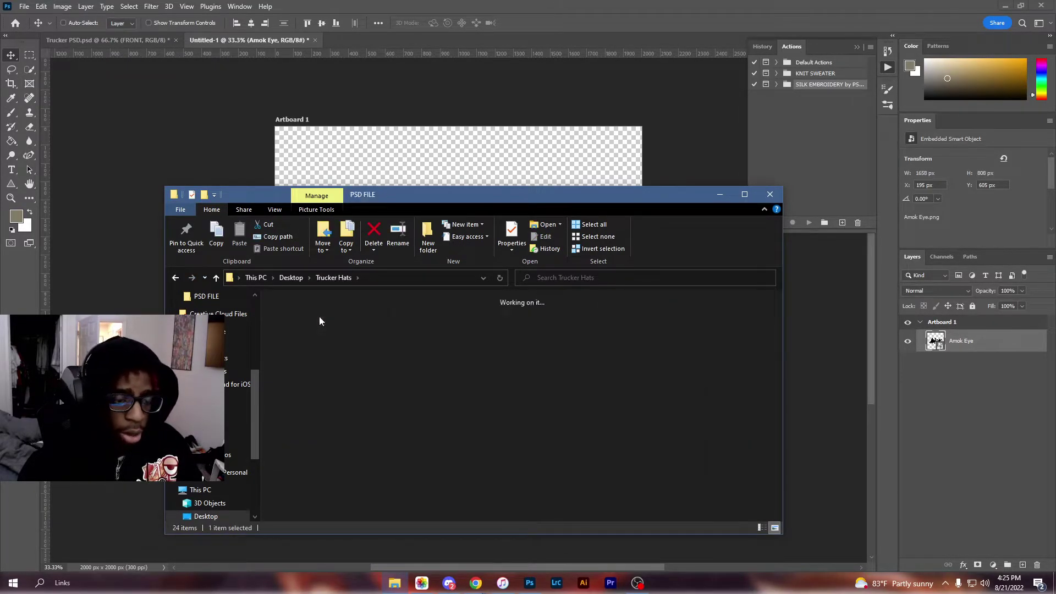
double_click(319, 316)
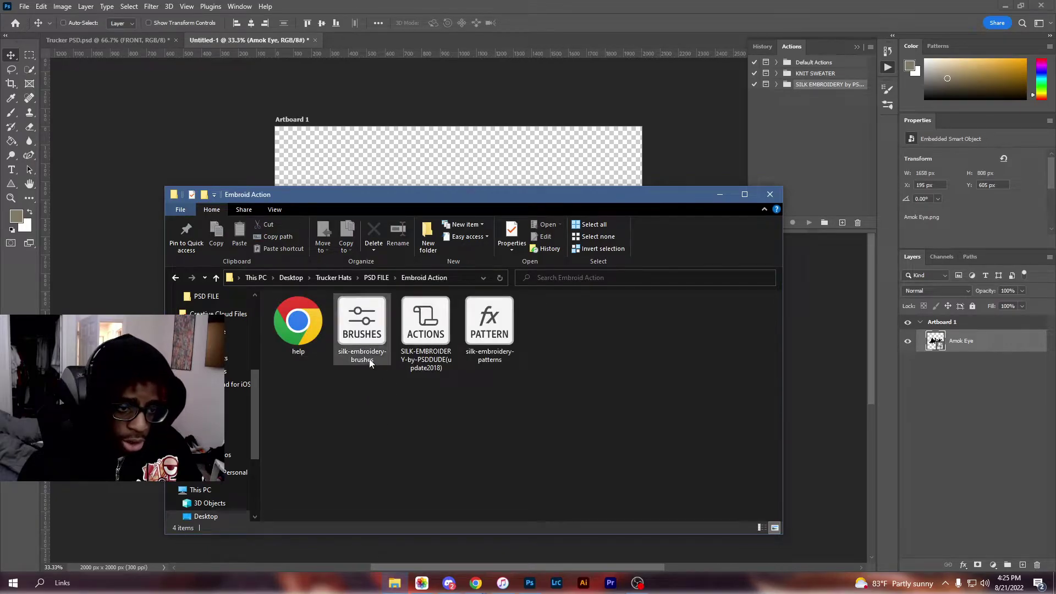
Load the silk-embroidery-brushes file into Photoshop from the Embroid Action folder
double_click(362, 325)
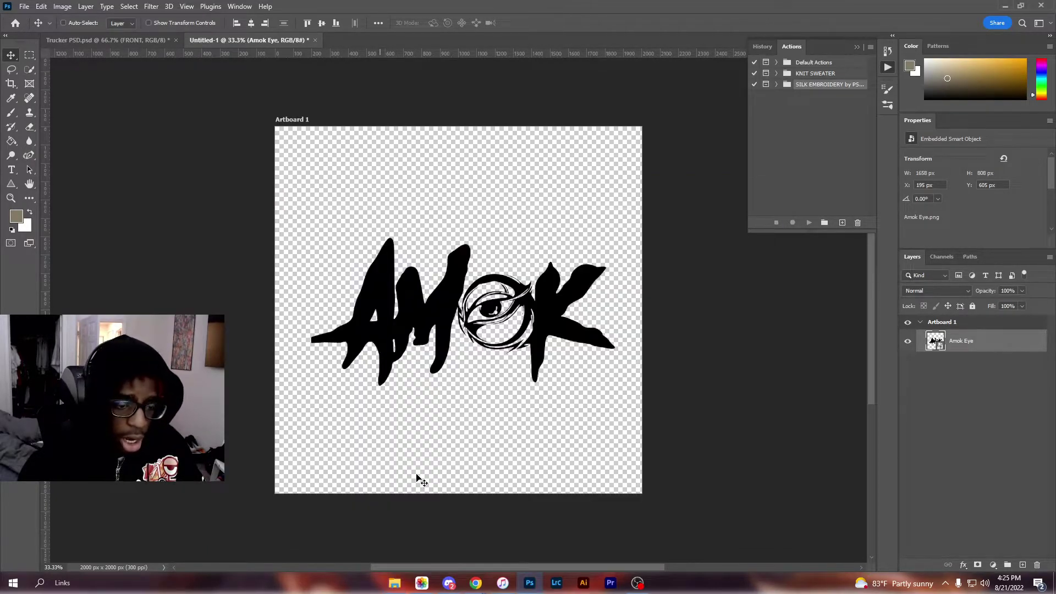
left_click(395, 582)
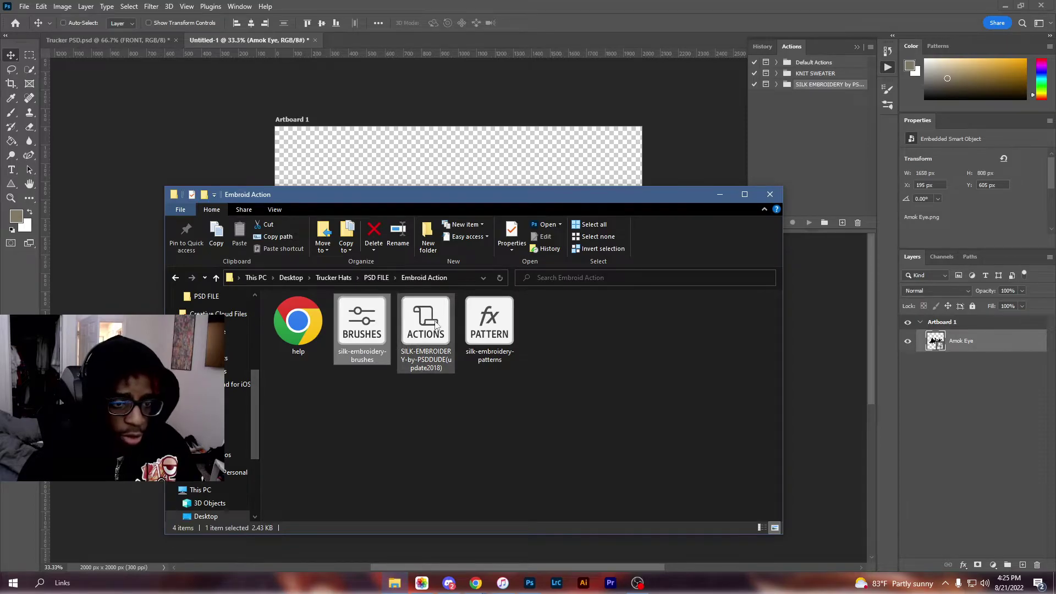
key("alt+Tab")
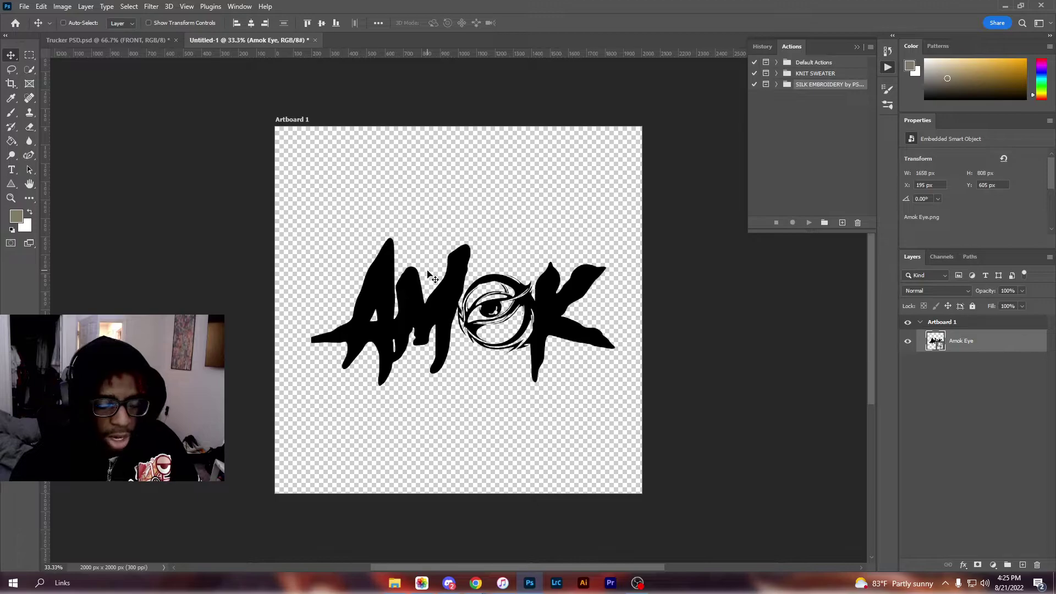
Switch back to File Explorer and open the help PDF from the Embroid Action folder in Chrome
left_click(395, 584)
left_click(297, 324)
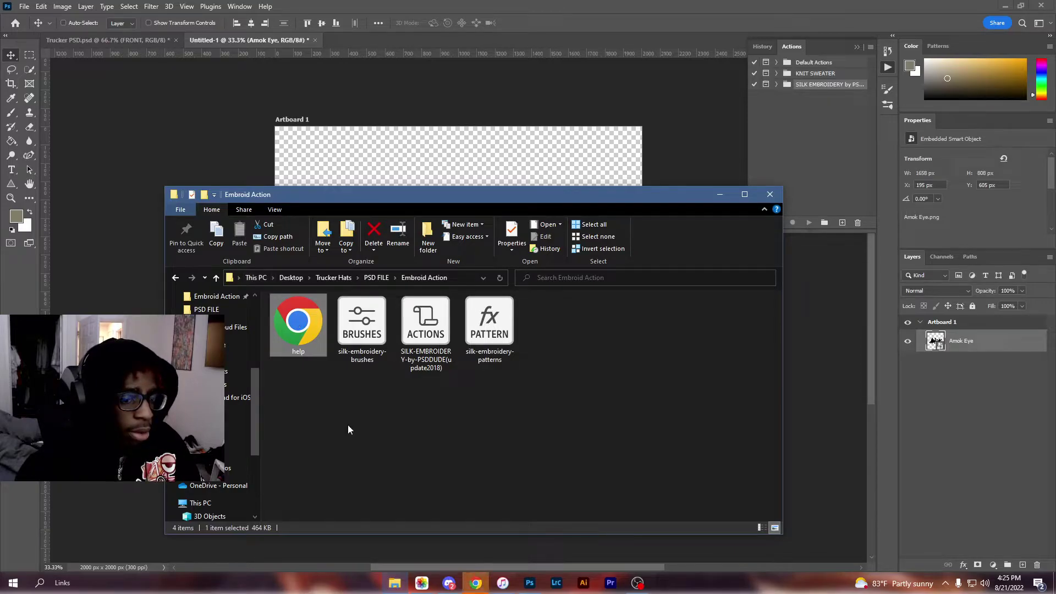
mouse_move(468, 583)
left_click(533, 503)
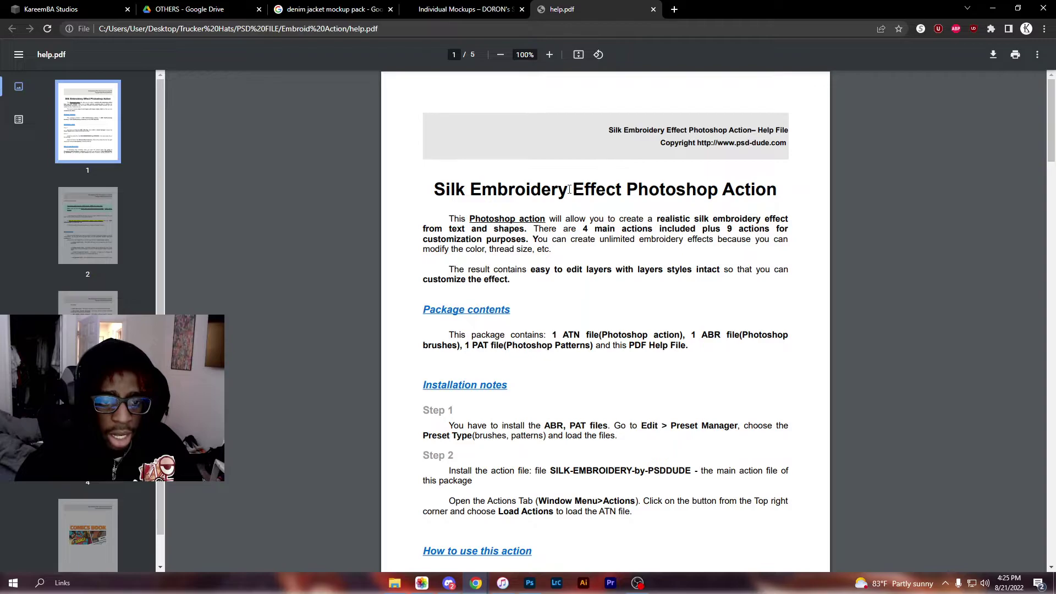
Read through the help PDF's installation notes and usage instructions for the silk embroidery action
scroll(550, 215, "down", 18)
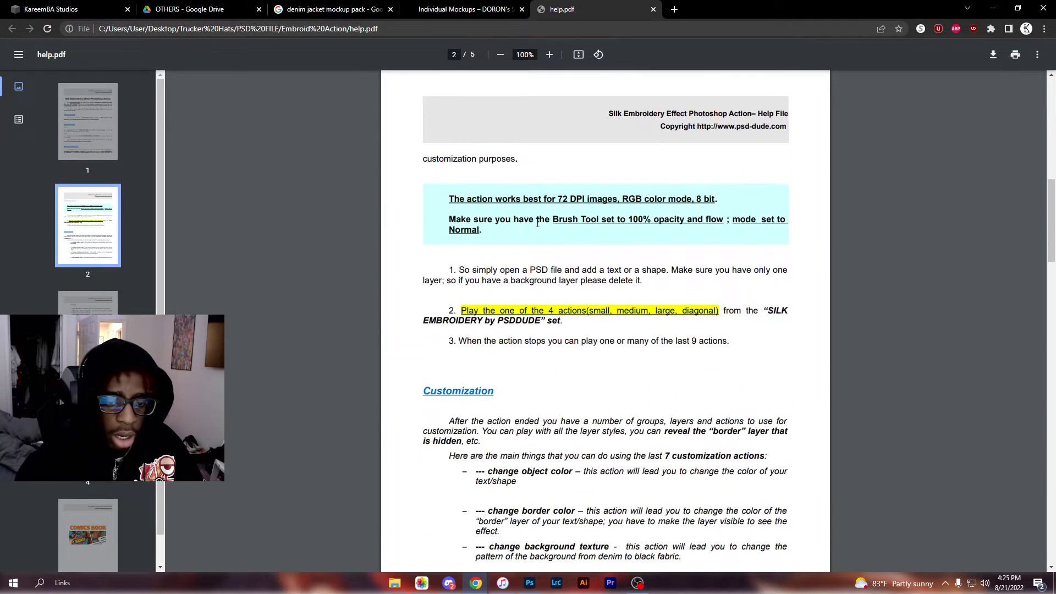
scroll(537, 228, "down", 11)
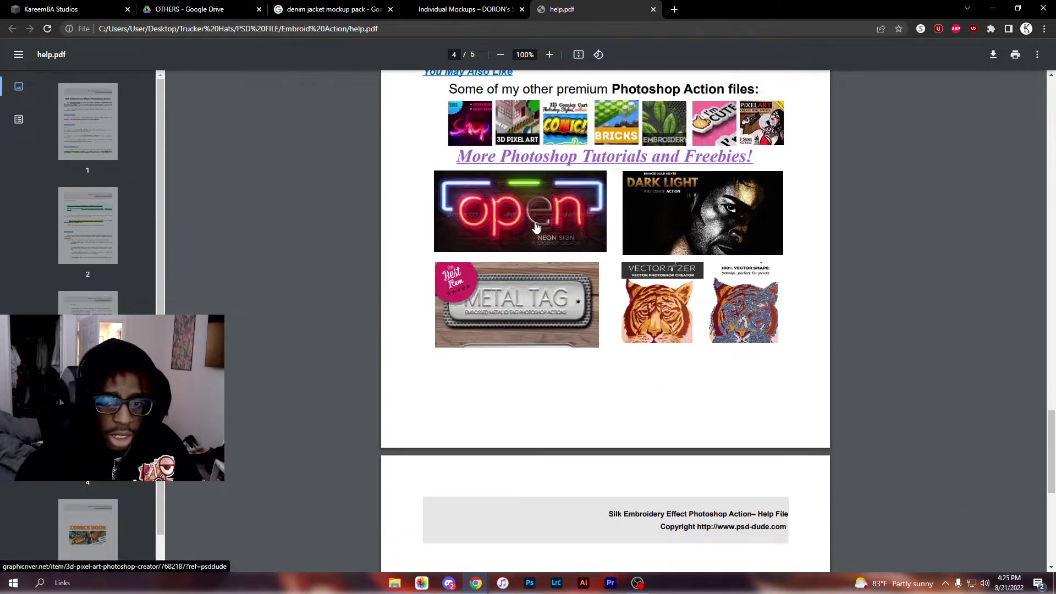
scroll(535, 225, "down", 4)
scroll(587, 452, "up", 3)
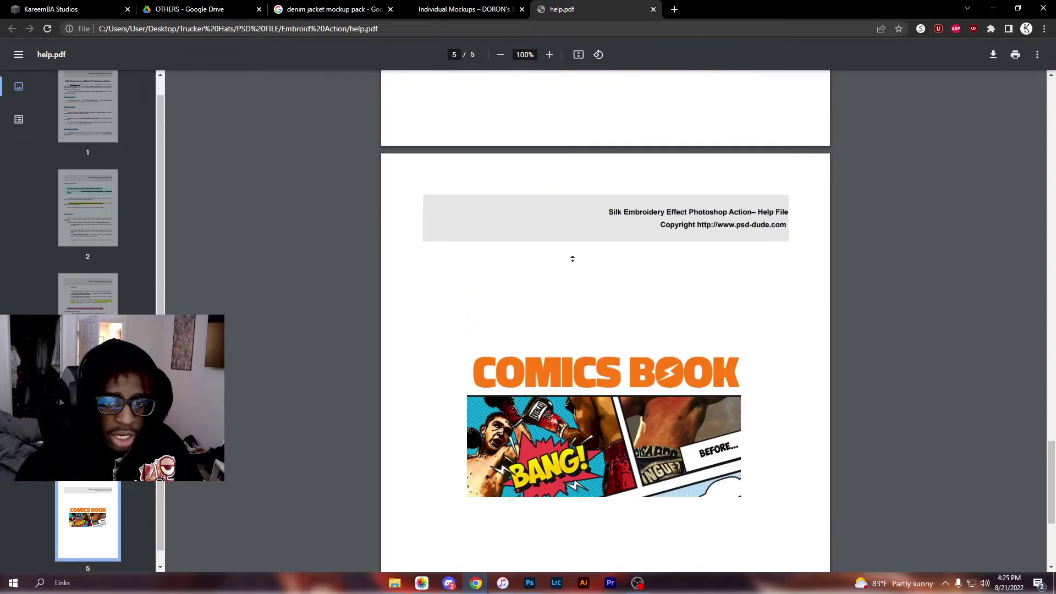
key("Home")
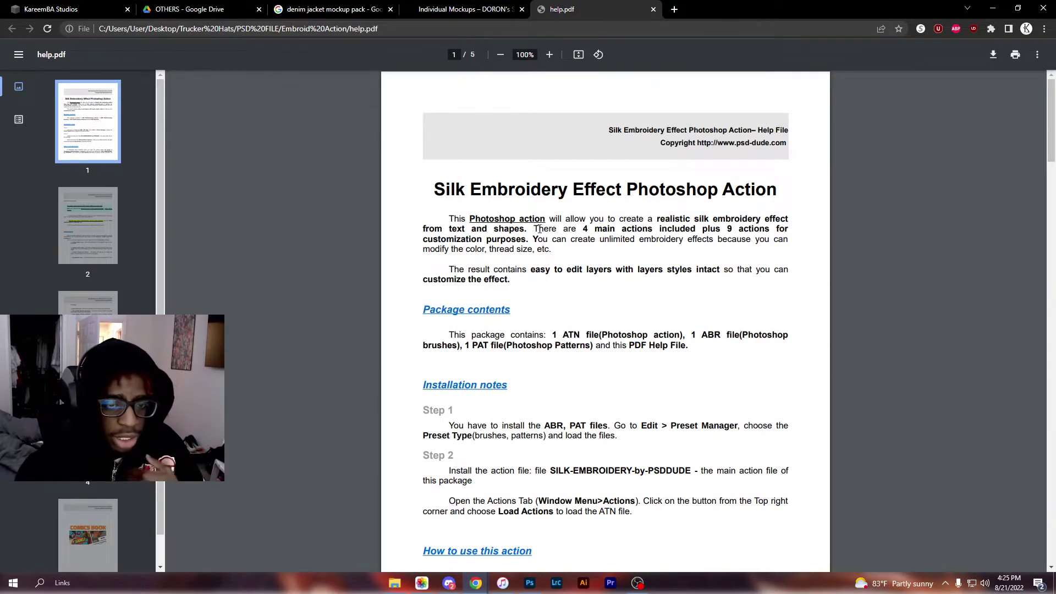
scroll(554, 258, "down", 3)
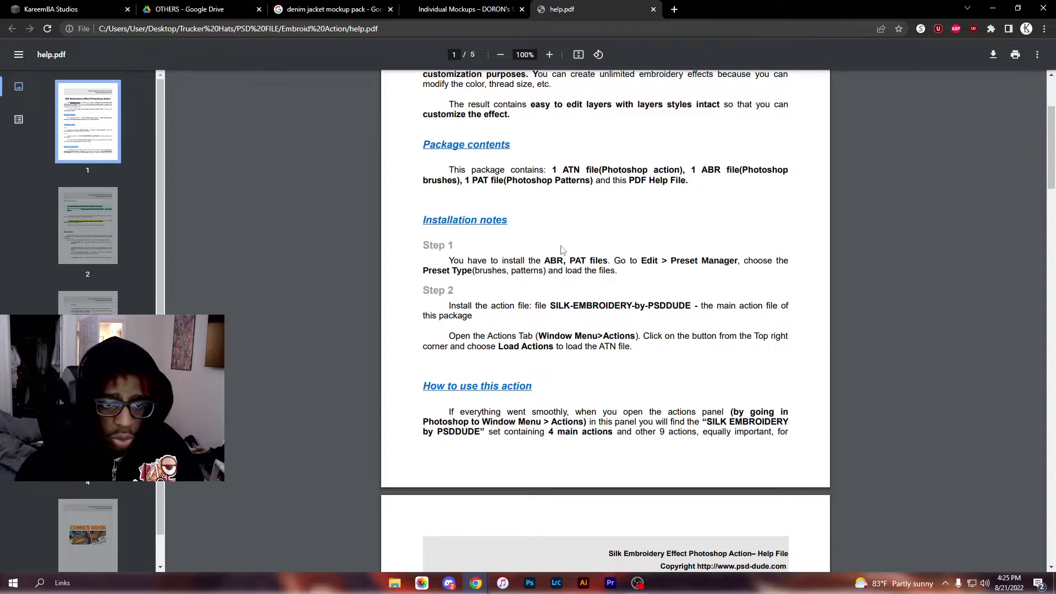
scroll(560, 245, "down", 1)
scroll(556, 235, "up", 2)
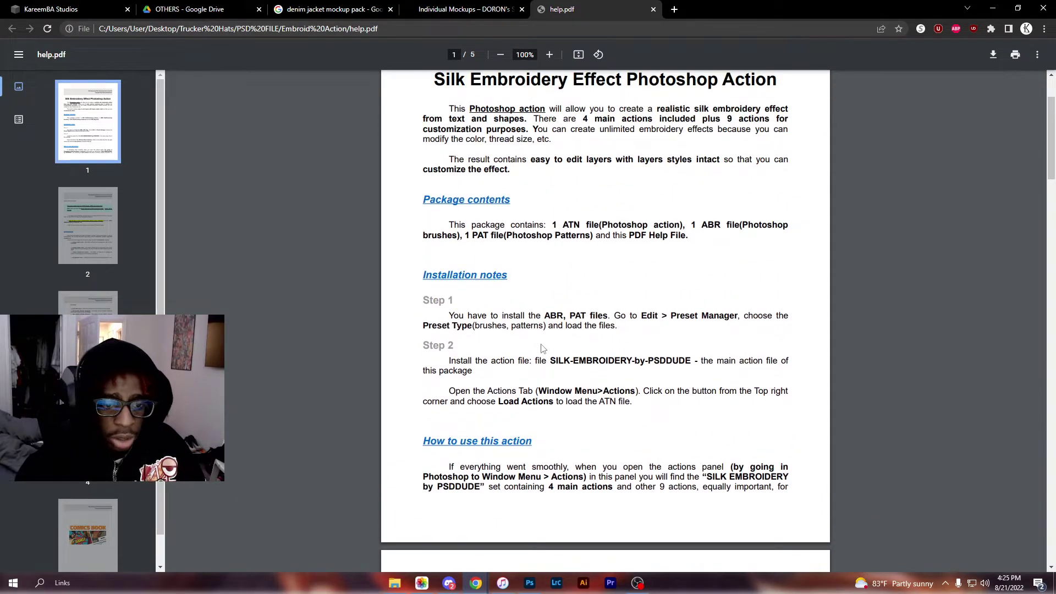
scroll(542, 345, "down", 8)
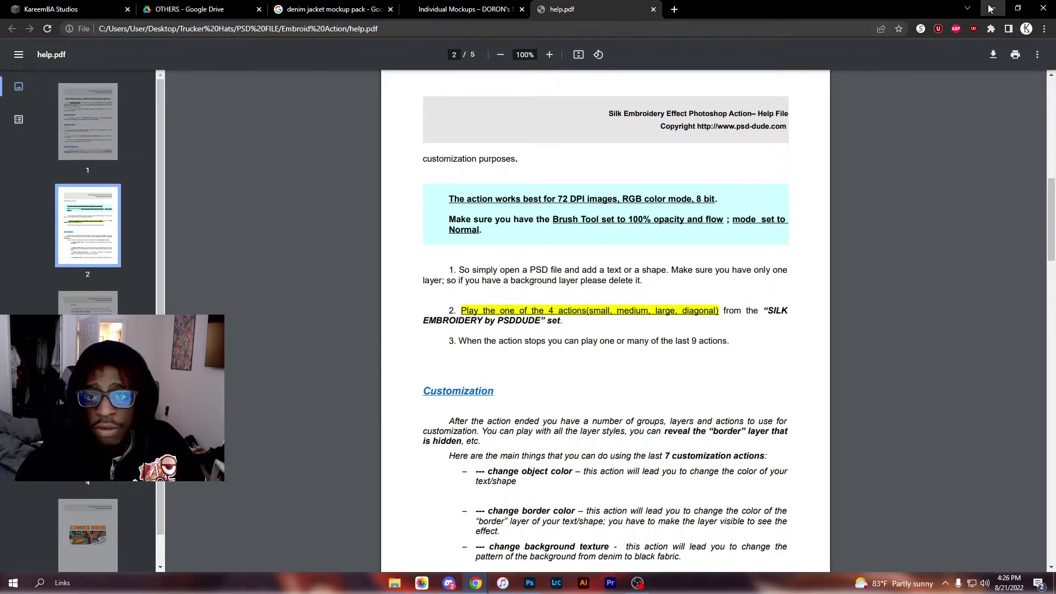
left_click(989, 8)
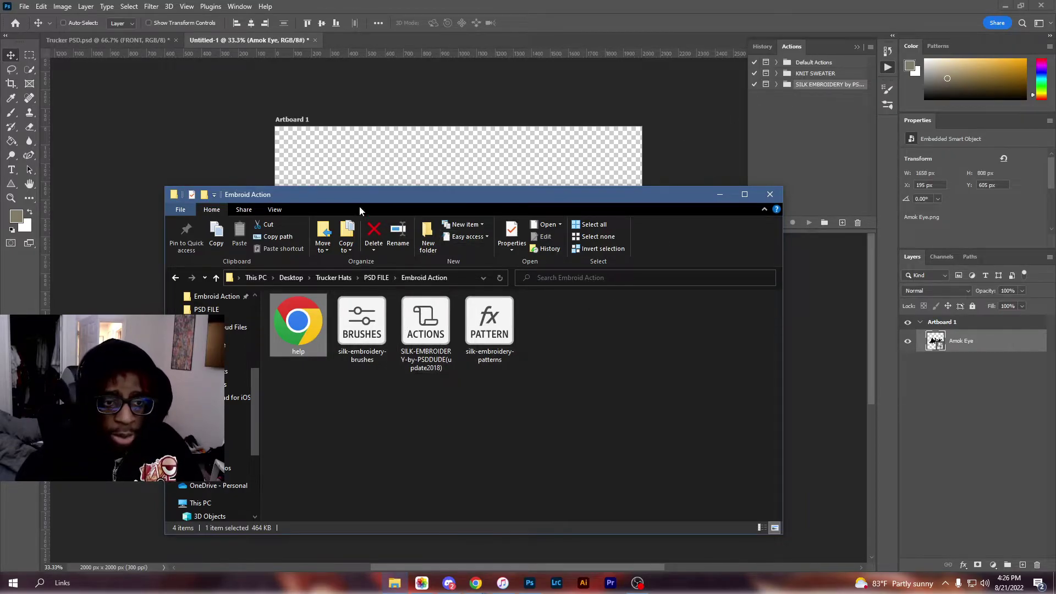
Switch back to Photoshop and play the MEDIUM action of the SILK EMBROIDERY set on the Amok Eye layer
left_click(378, 152)
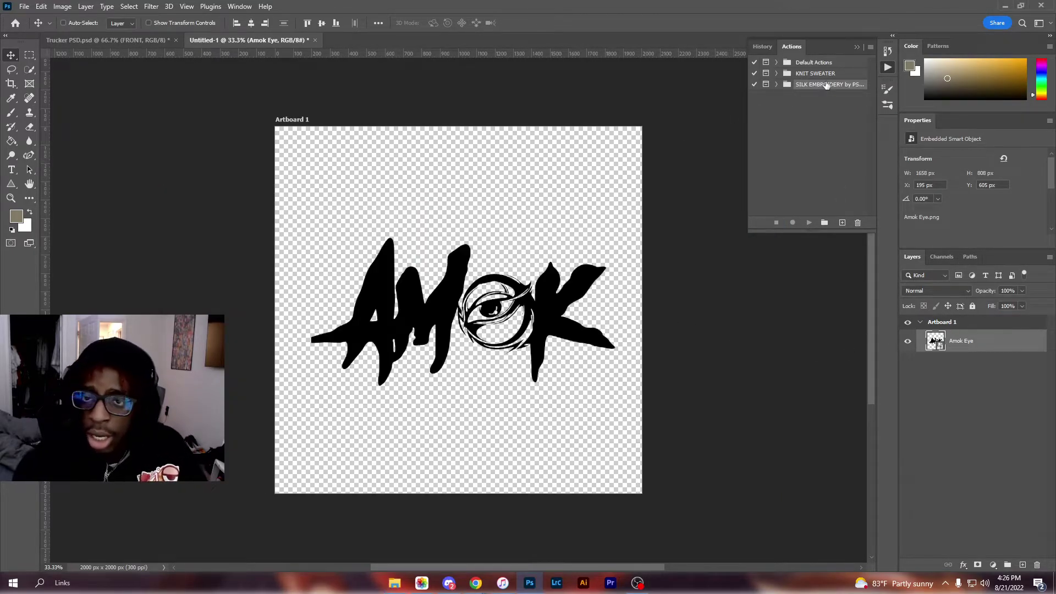
left_click(777, 86)
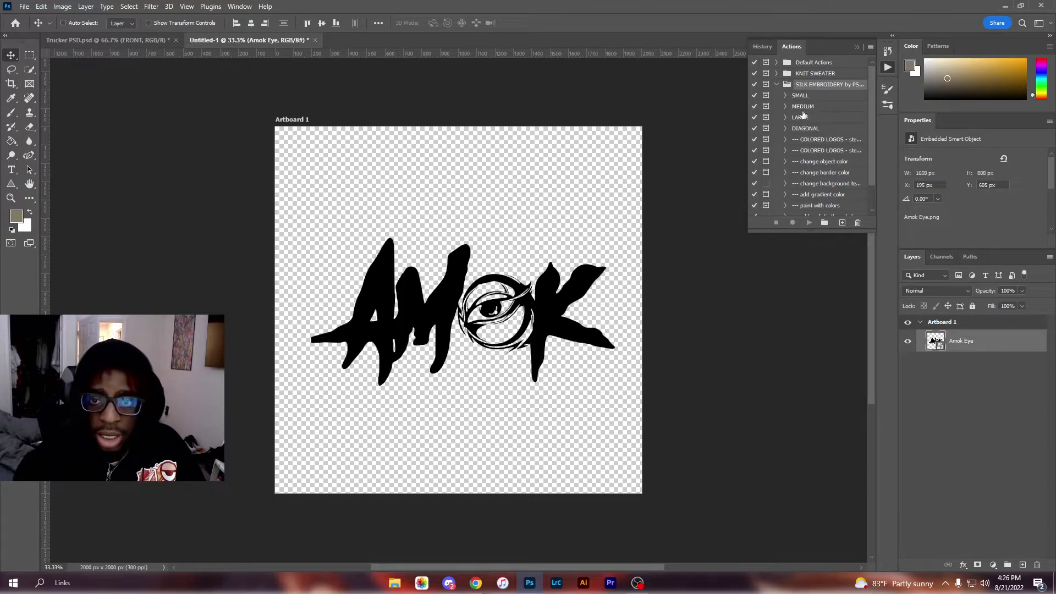
left_click(799, 108)
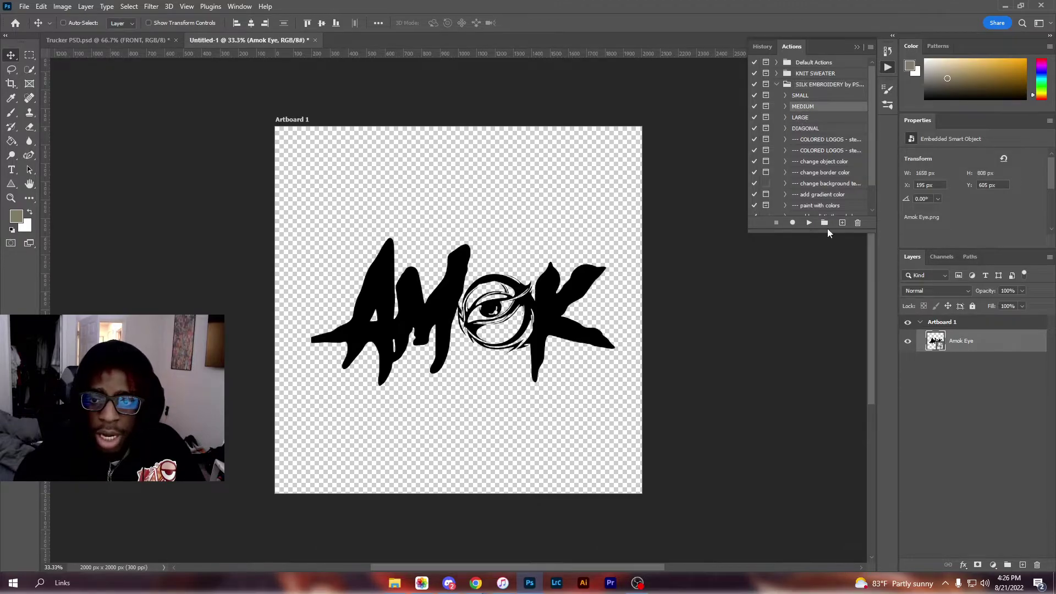
left_click(809, 223)
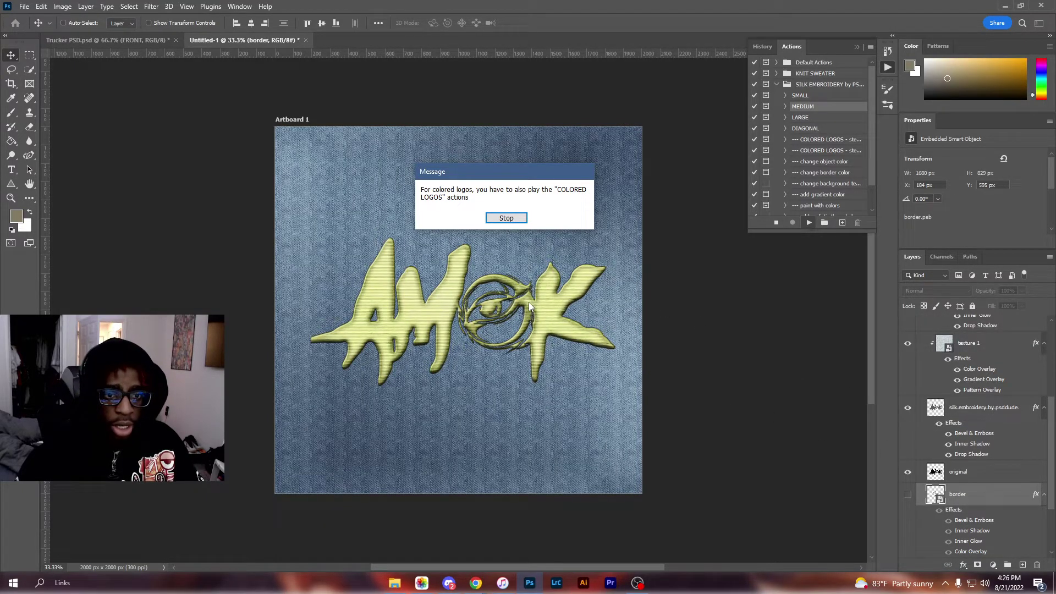
left_click(498, 217)
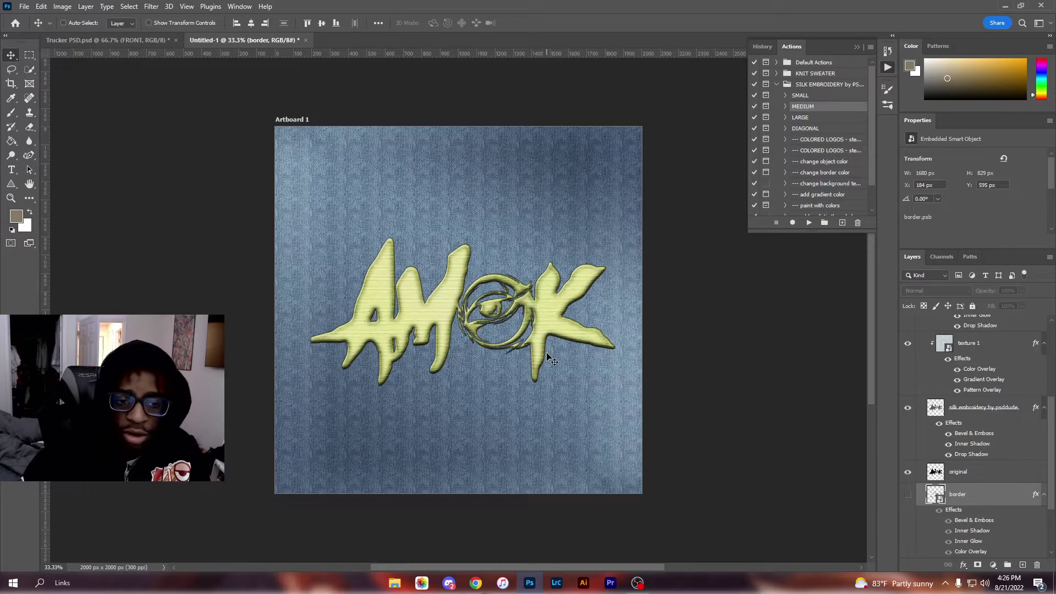
Hide the background layer behind the embroidered AMOK artwork
scroll(930, 461, "down", 3)
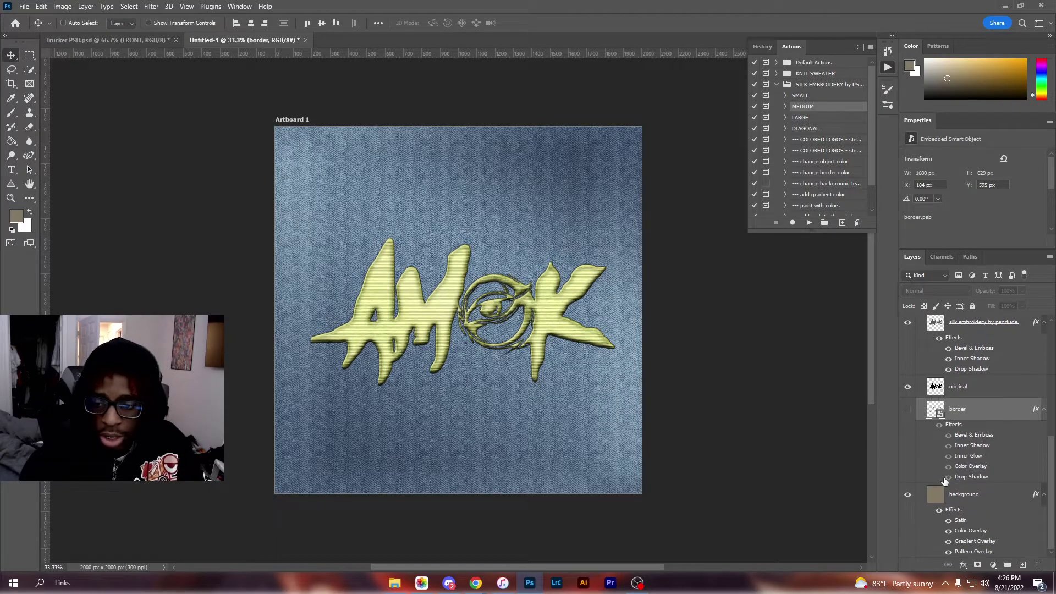
left_click(906, 494)
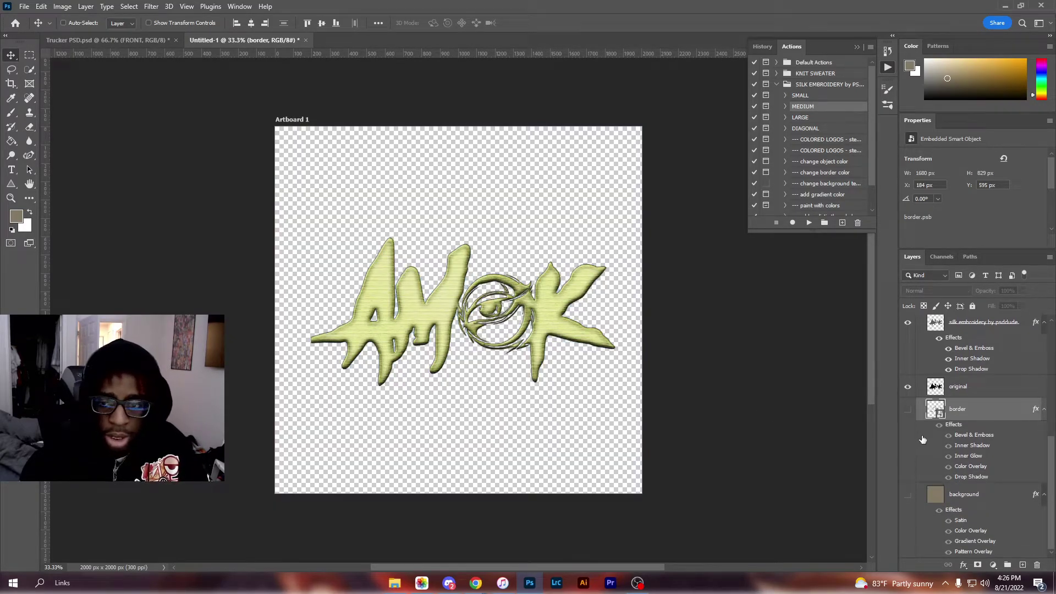
scroll(981, 418, "up", 3)
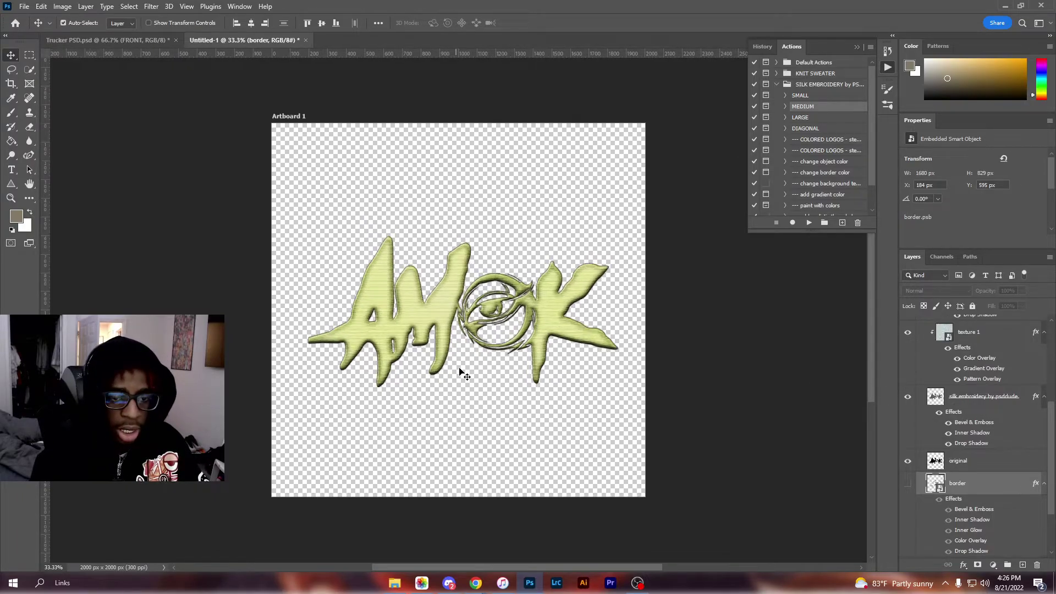
Examine the stitch texture and edges of the embroidered AMOK artwork up close
scroll(461, 373, "up", 2)
scroll(464, 376, "up", 2)
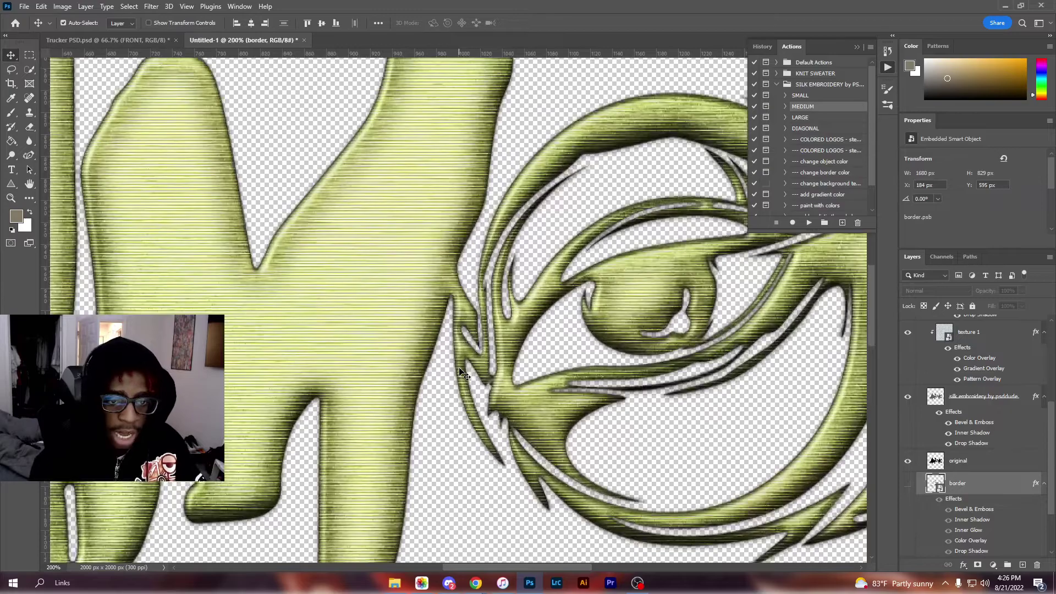
scroll(465, 375, "down", 2)
scroll(465, 375, "down", 1)
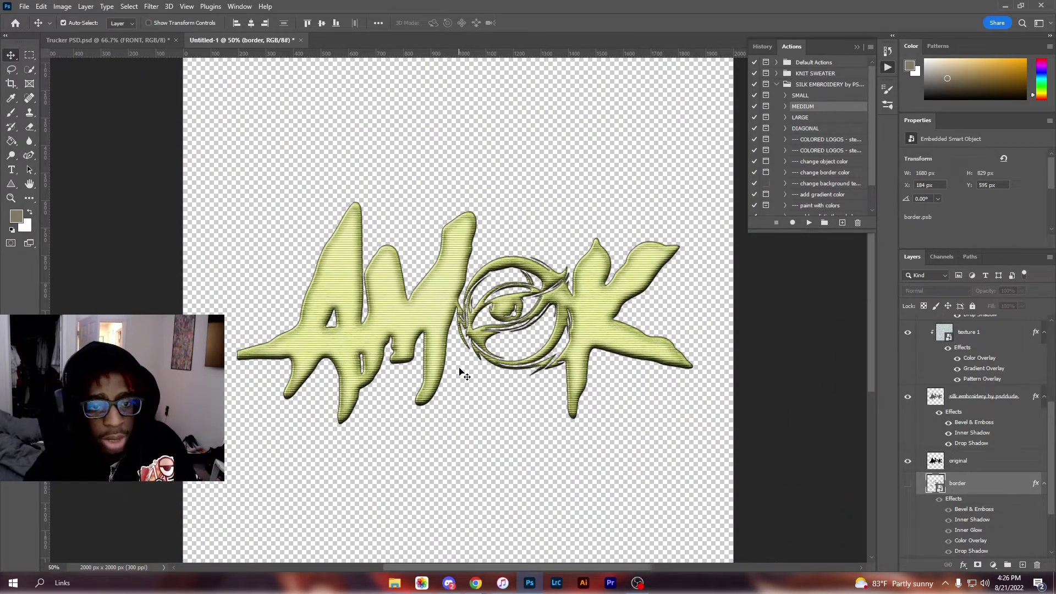
scroll(460, 372, "up", 1)
scroll(461, 371, "up", 1)
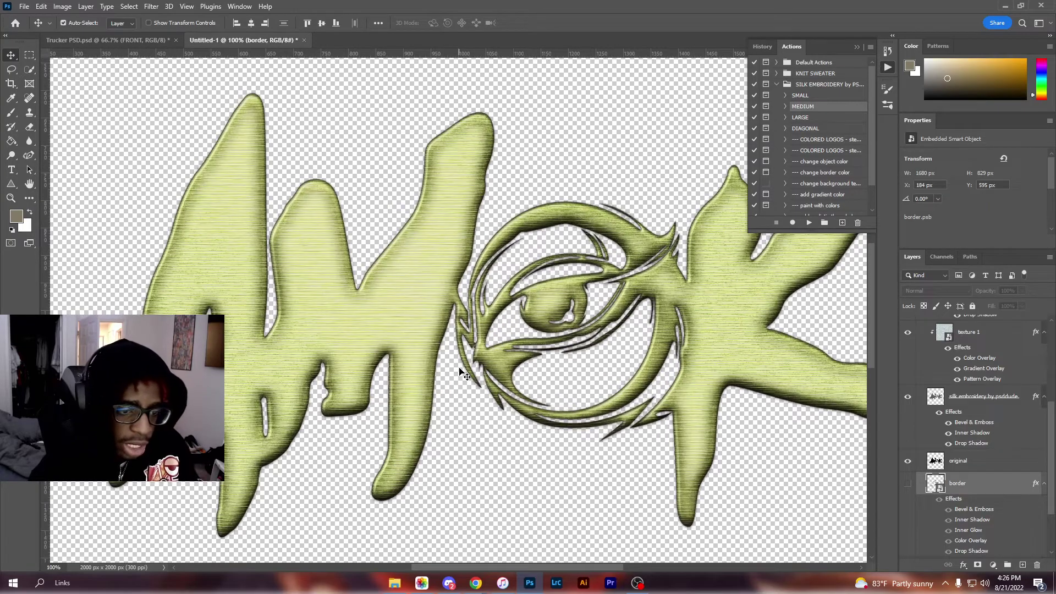
scroll(460, 371, "down", 3)
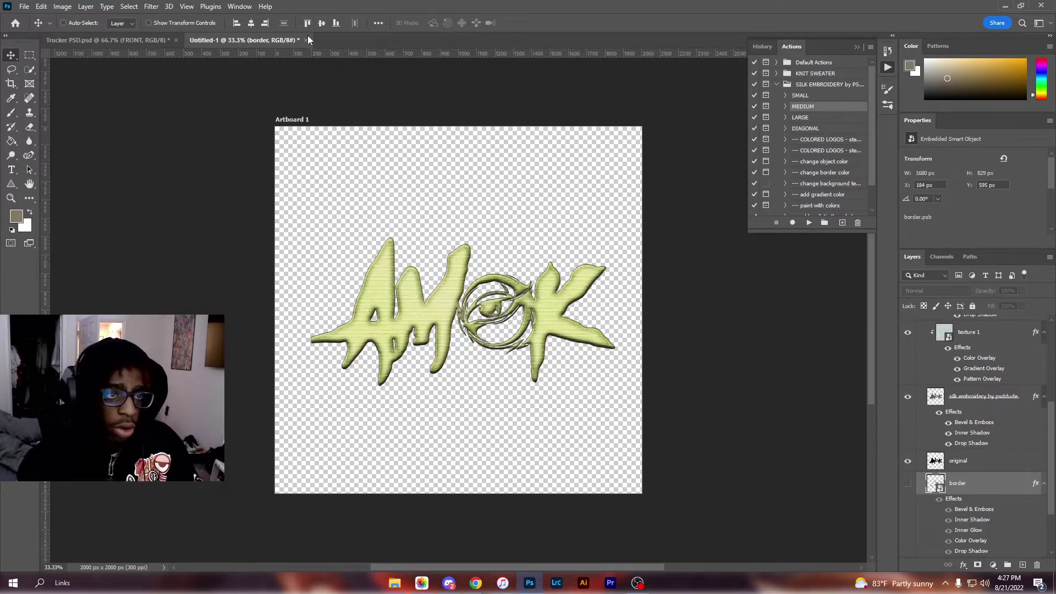
Export Artboard 1 as a PNG to the Desktop
scroll(994, 405, "up", 4)
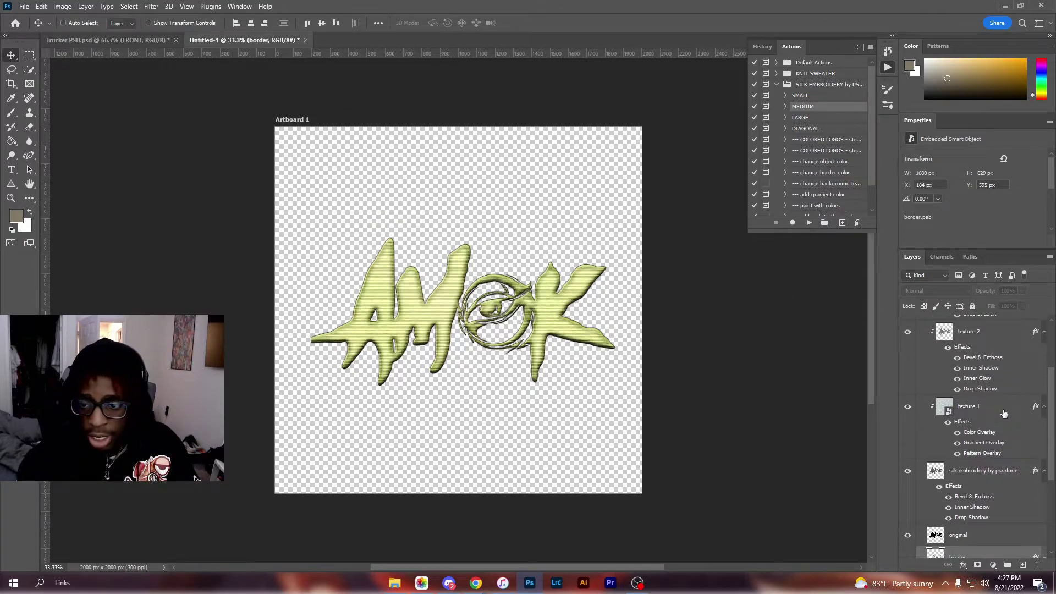
left_click(957, 325)
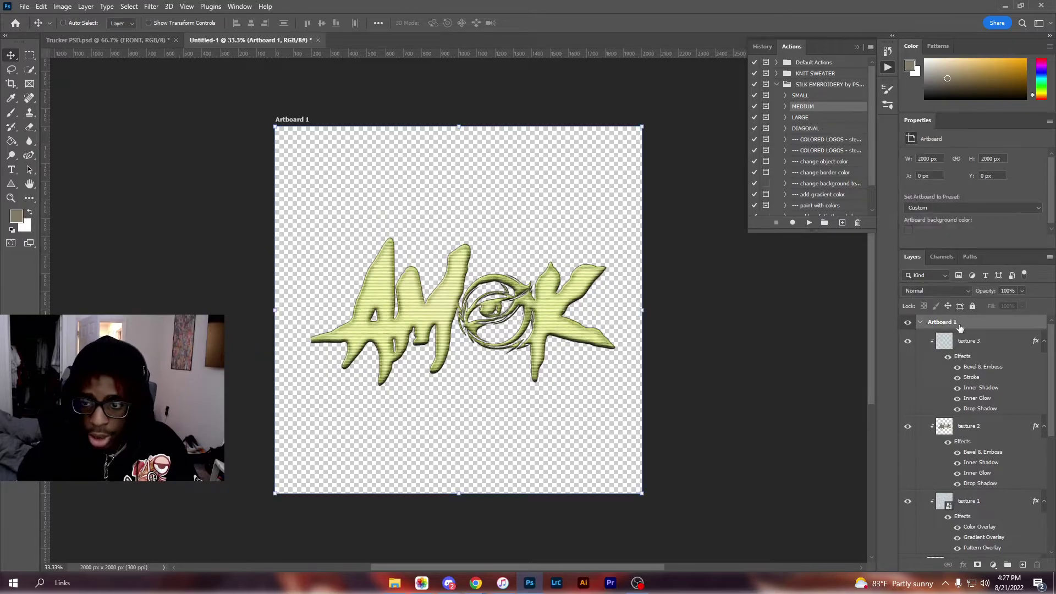
right_click(958, 324)
left_click(891, 208)
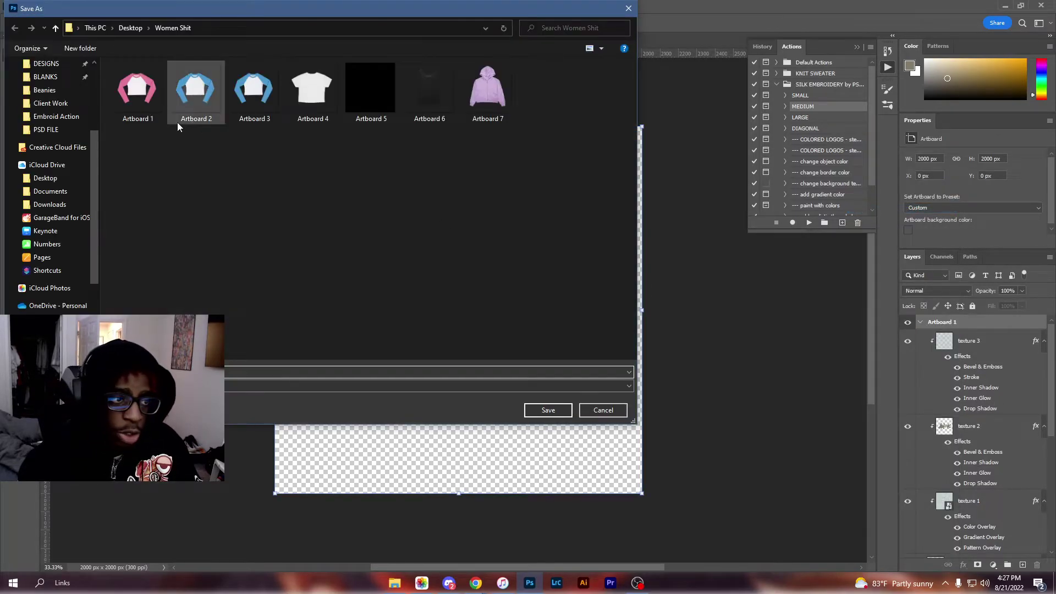
left_click(45, 86)
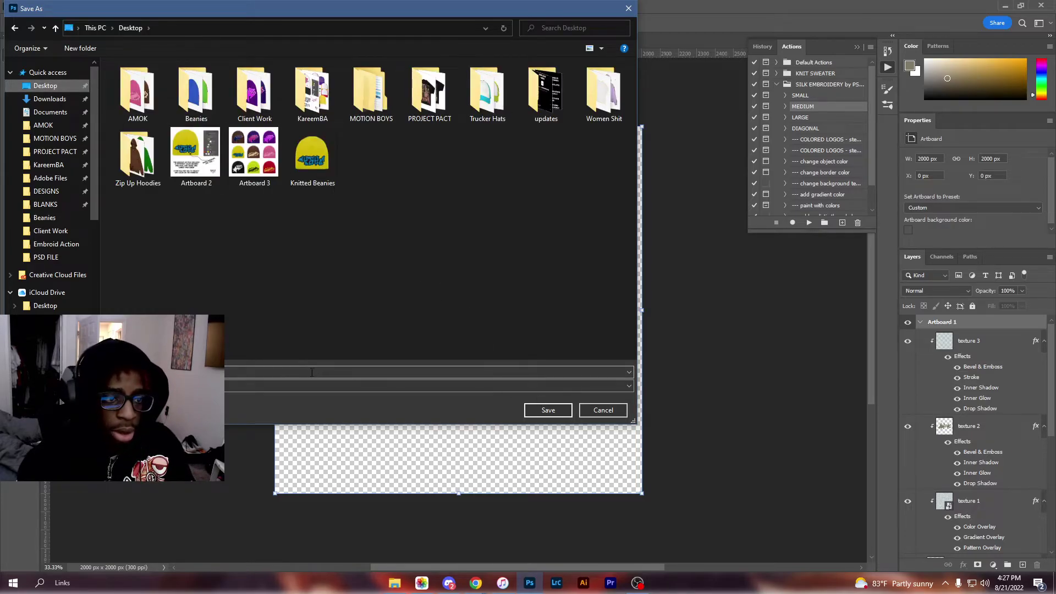
left_click(311, 374)
key("Return")
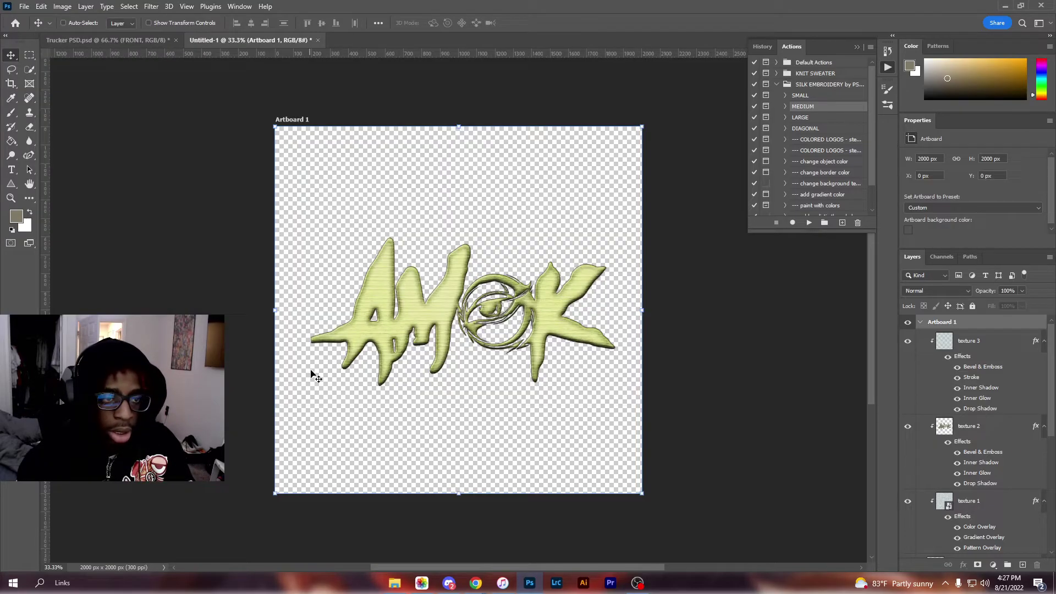
In Trucker PSD.psd, show and expand the FRONT group and select its AMOK-TYPE-3 artwork layer
left_click(110, 40)
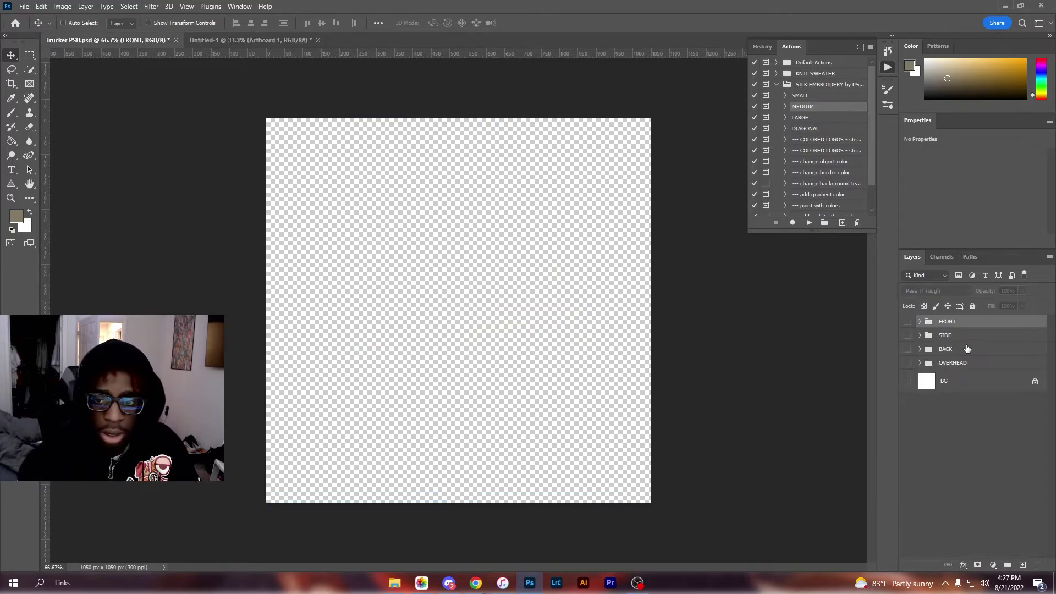
left_click(907, 323)
left_click(920, 323)
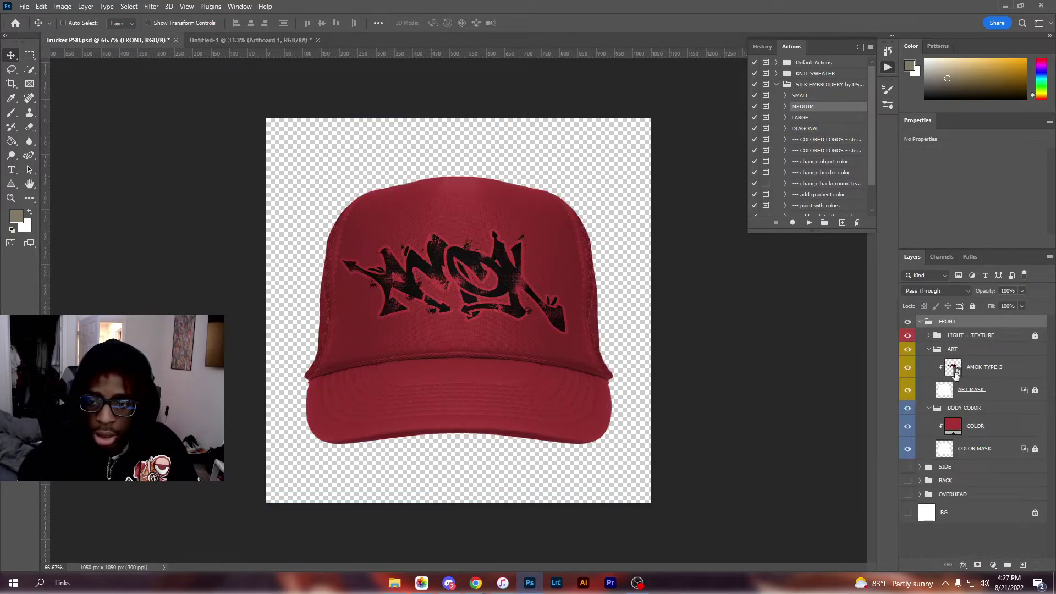
left_click(956, 372)
Place the exported embroidery PNG from the Desktop above AMOK-TYPE-3, scaled to about 34.65% and positioned on the hat's front
left_click(394, 583)
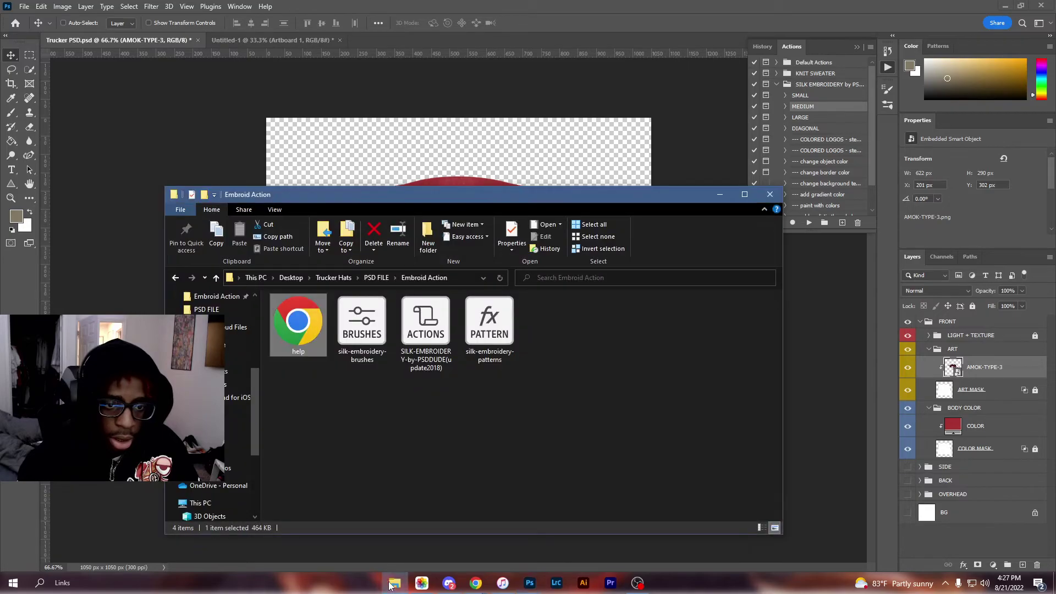
scroll(212, 310, "up", 3)
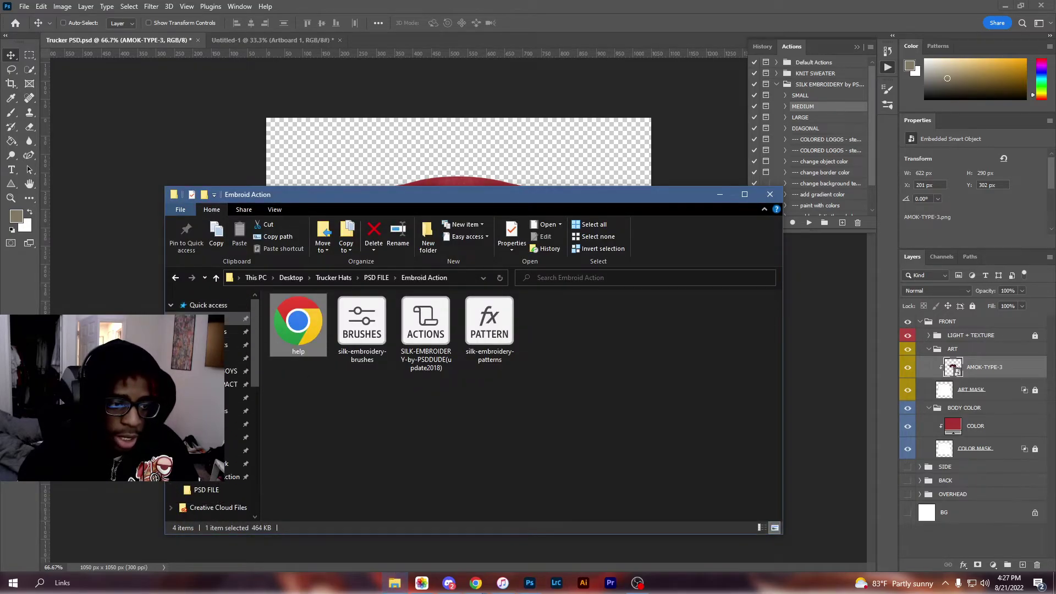
left_click(209, 318)
left_click_drag(303, 455, 238, 378)
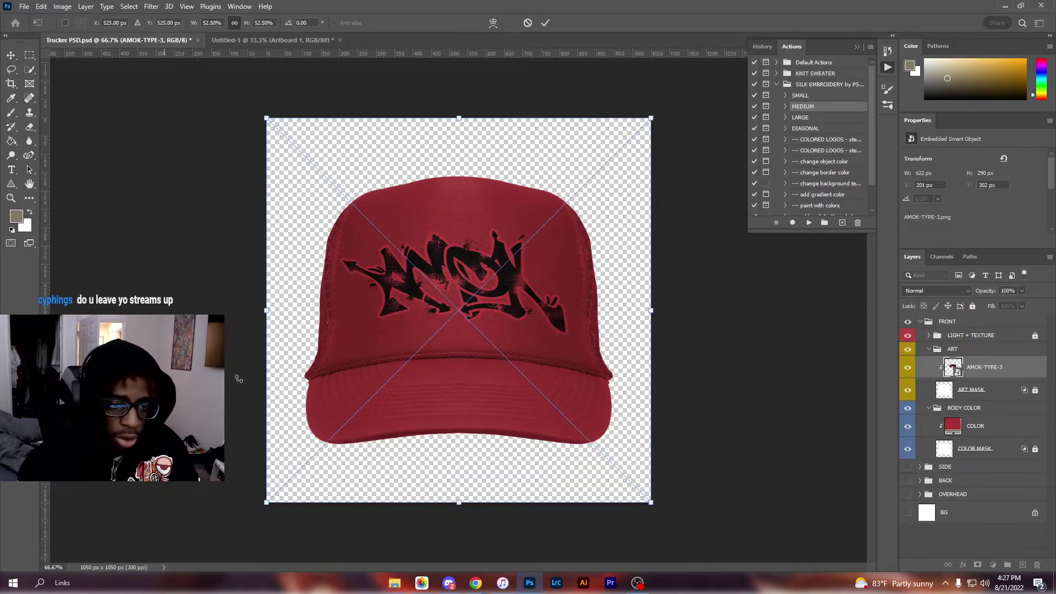
left_click_drag(649, 308, 519, 309)
left_click_drag(437, 314, 491, 286)
key("Return")
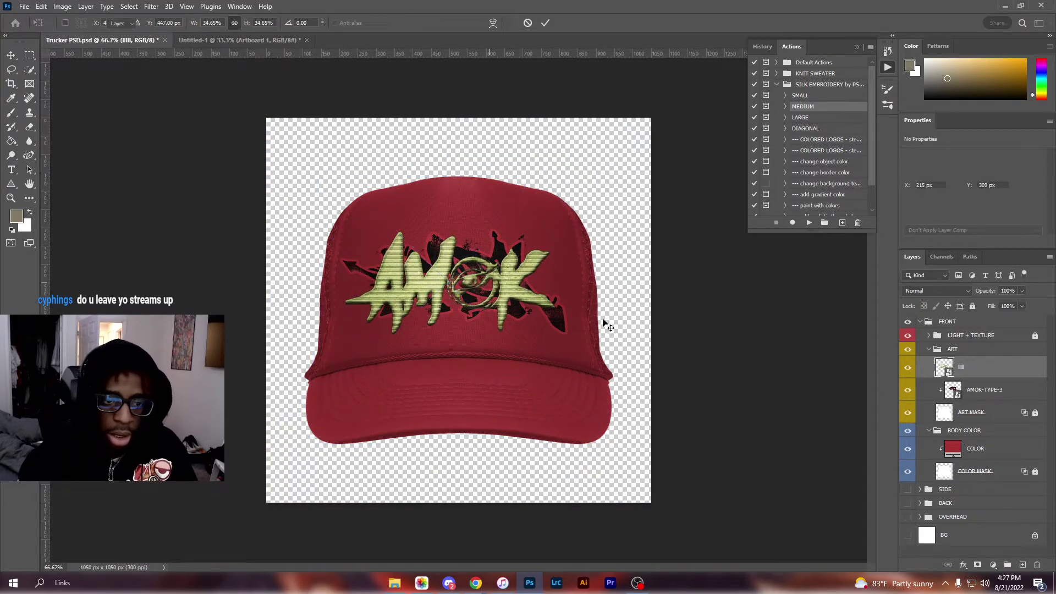
Hide the AMOK-TYPE-3 layer and shift the embroidered artwork to about X 237 px, Y 297 px on the hat
left_click(907, 390)
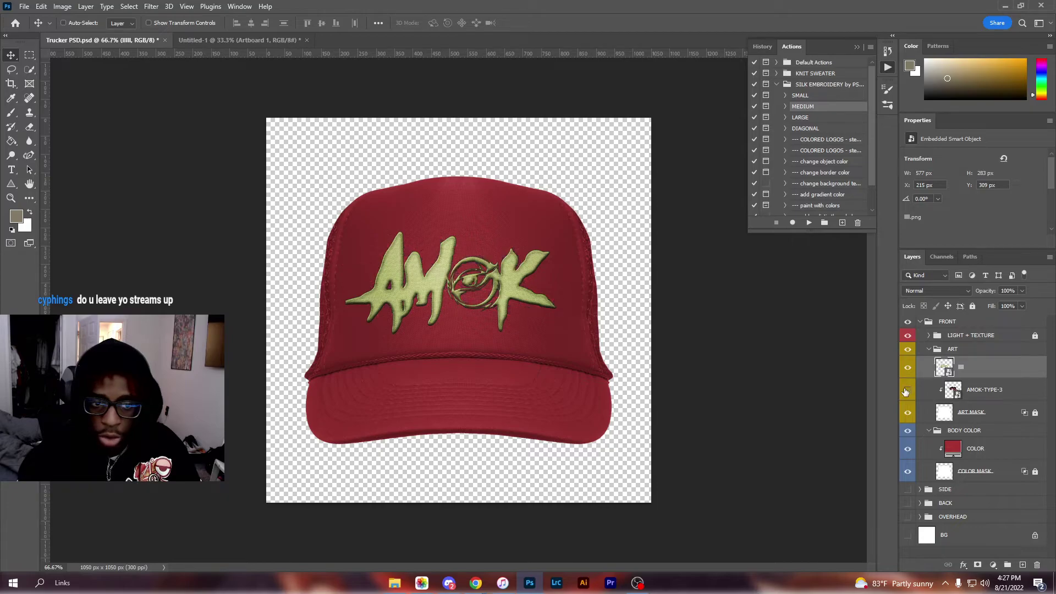
left_click_drag(481, 300, 493, 292)
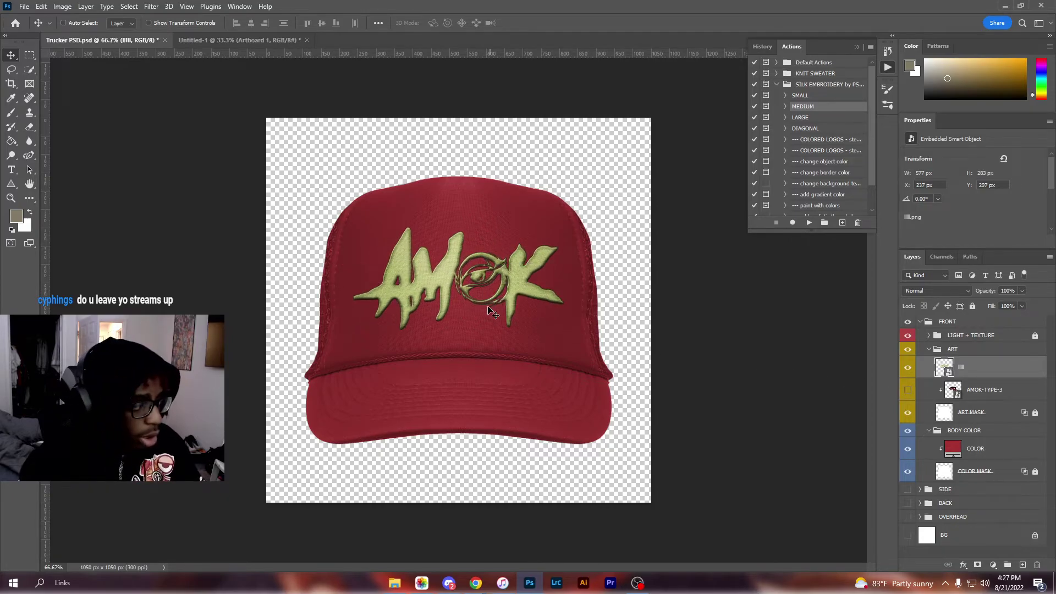
Try black (#000000) as the hat's body color in the COLOR fill layer and cancel the change
left_click(958, 447)
double_click(954, 448)
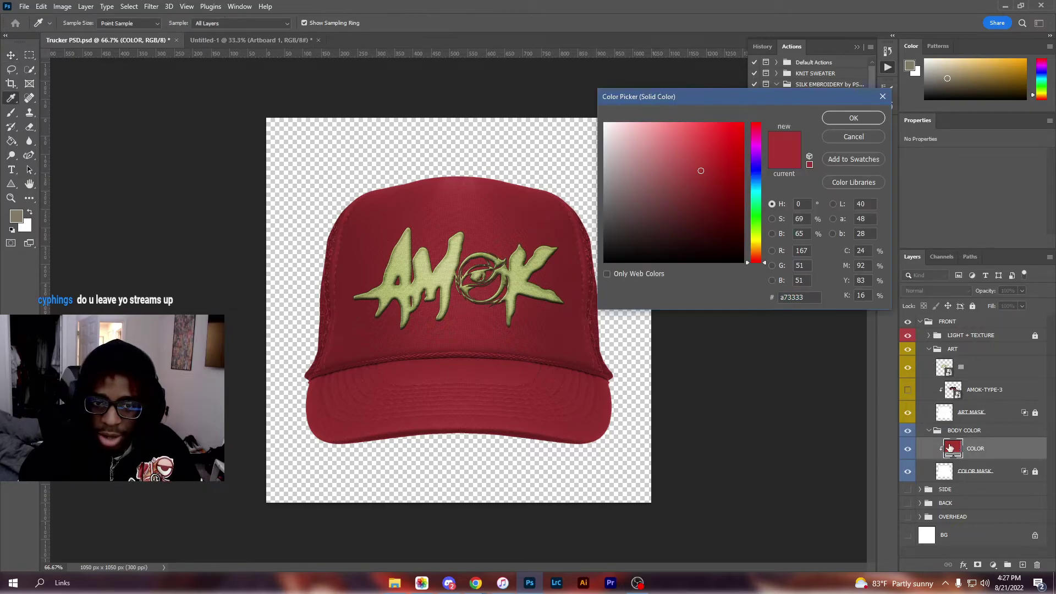
left_click(727, 256)
left_click_drag(764, 127, 733, 332)
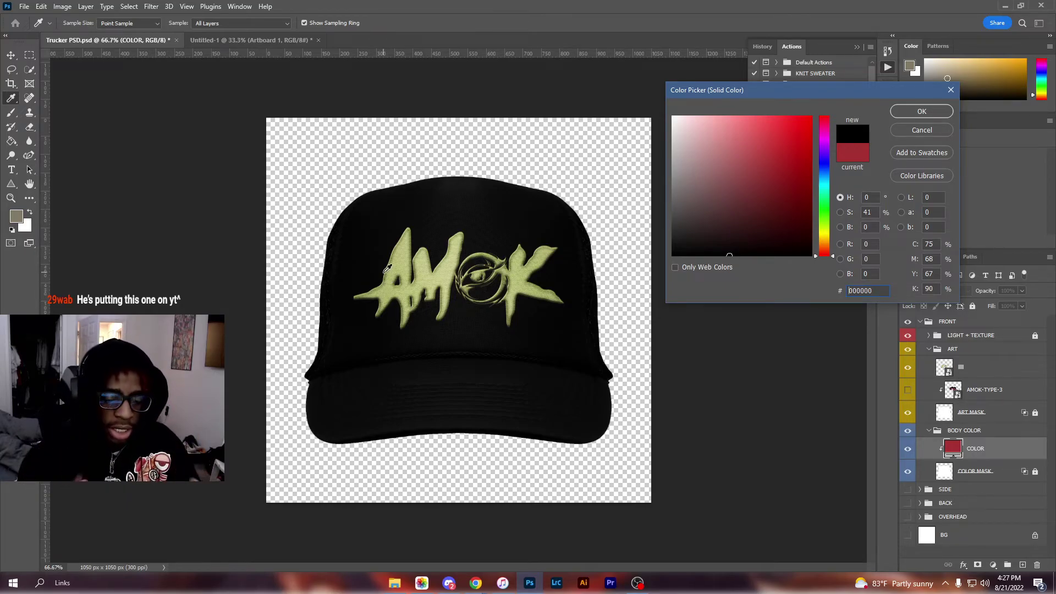
left_click(940, 130)
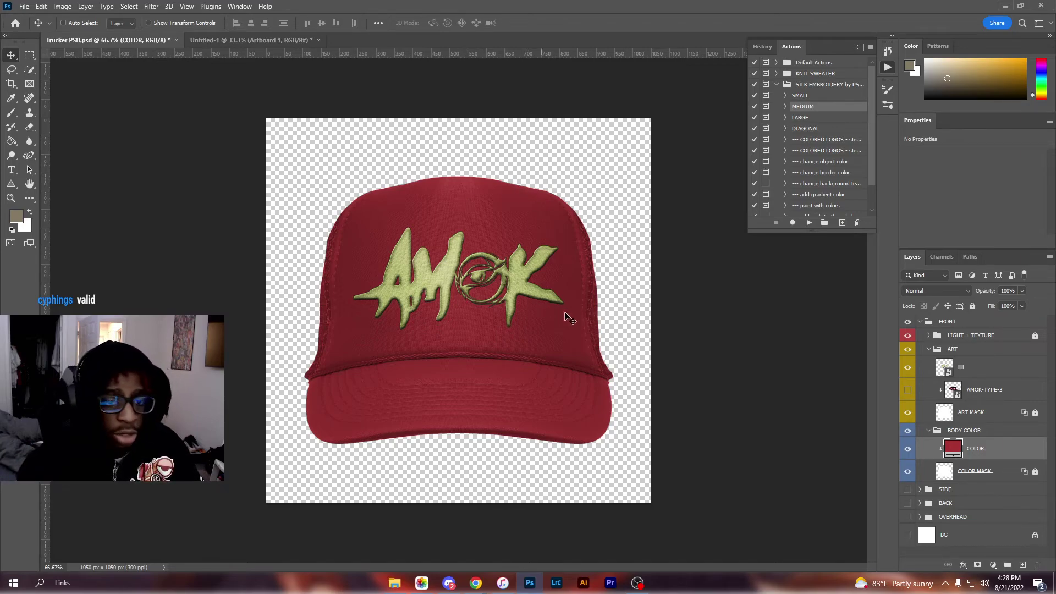
Collapse the Actions panel and close the Untitled-1 embroidery document without saving
left_click(855, 48)
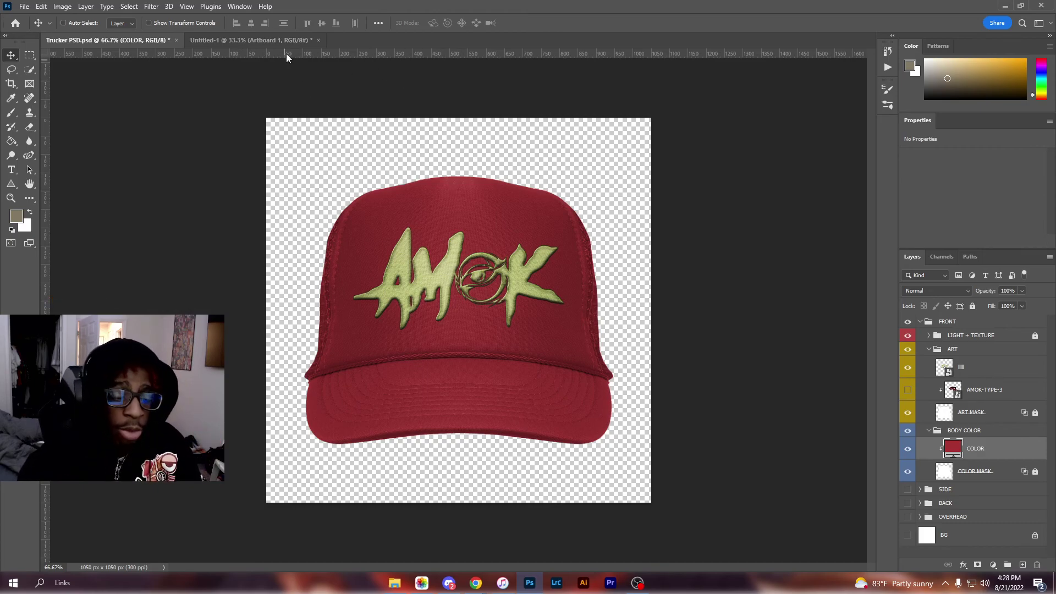
left_click(273, 42)
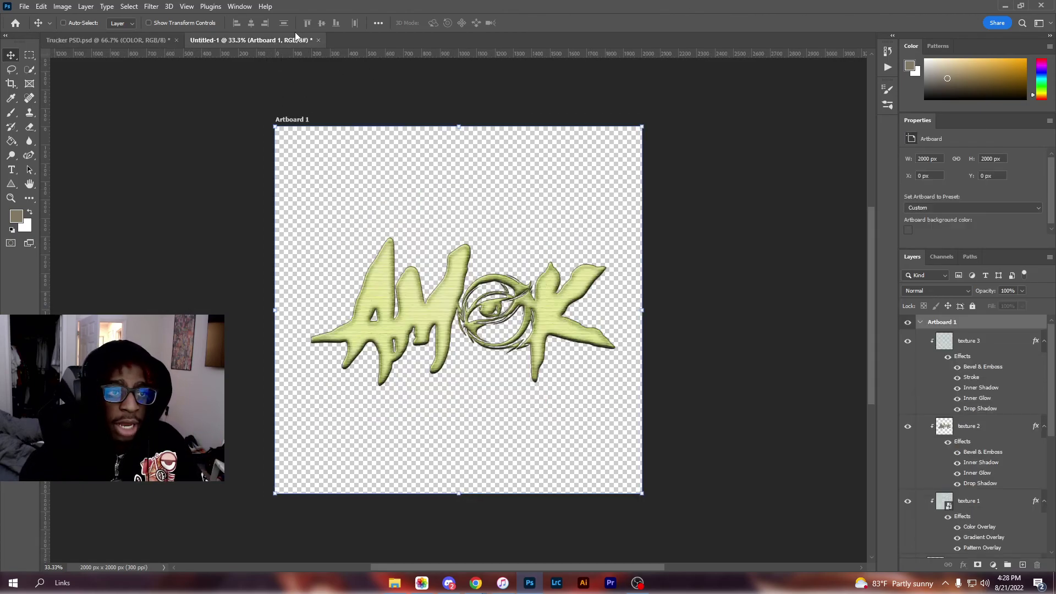
left_click(318, 40)
key("n")
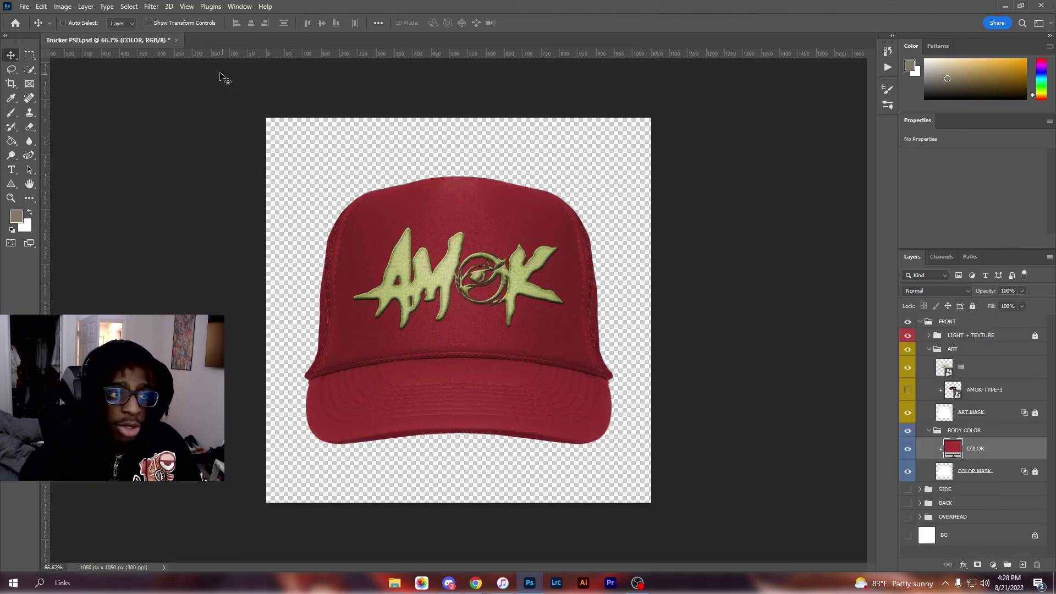